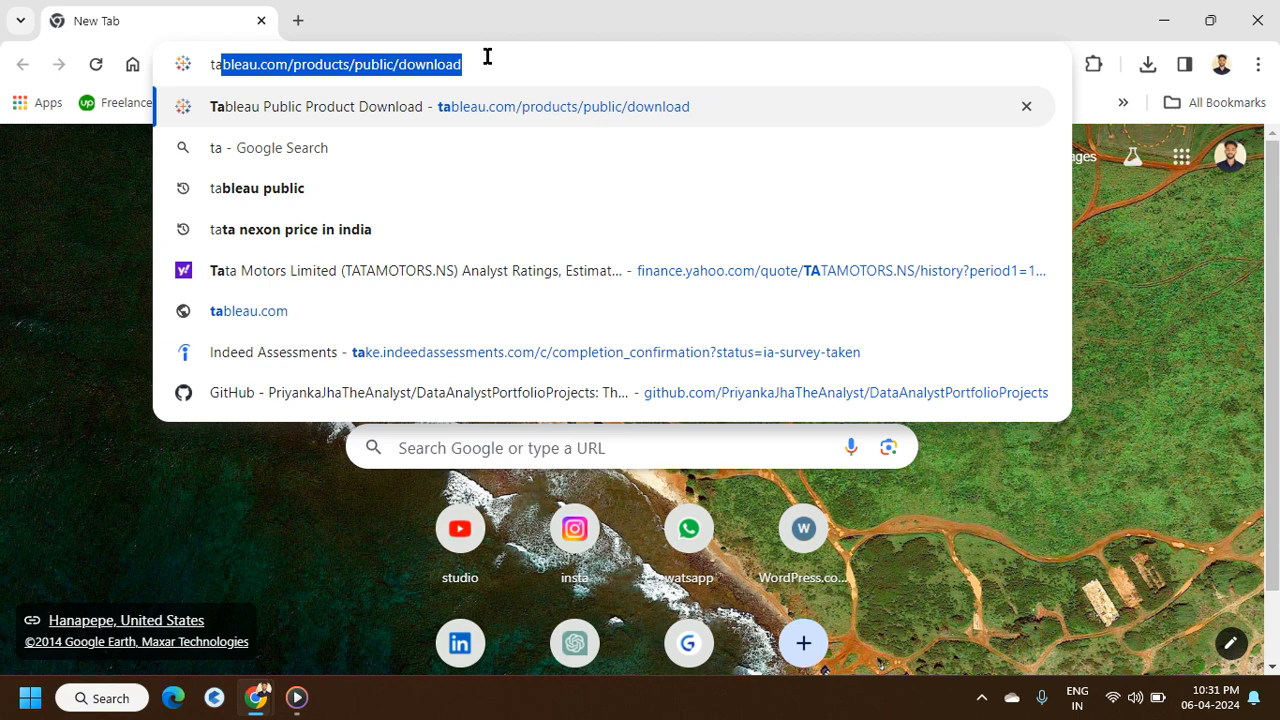
Go to the Tableau Public download page at tableau.com/products/public/download.
{"action": "type", "text": "ble"}
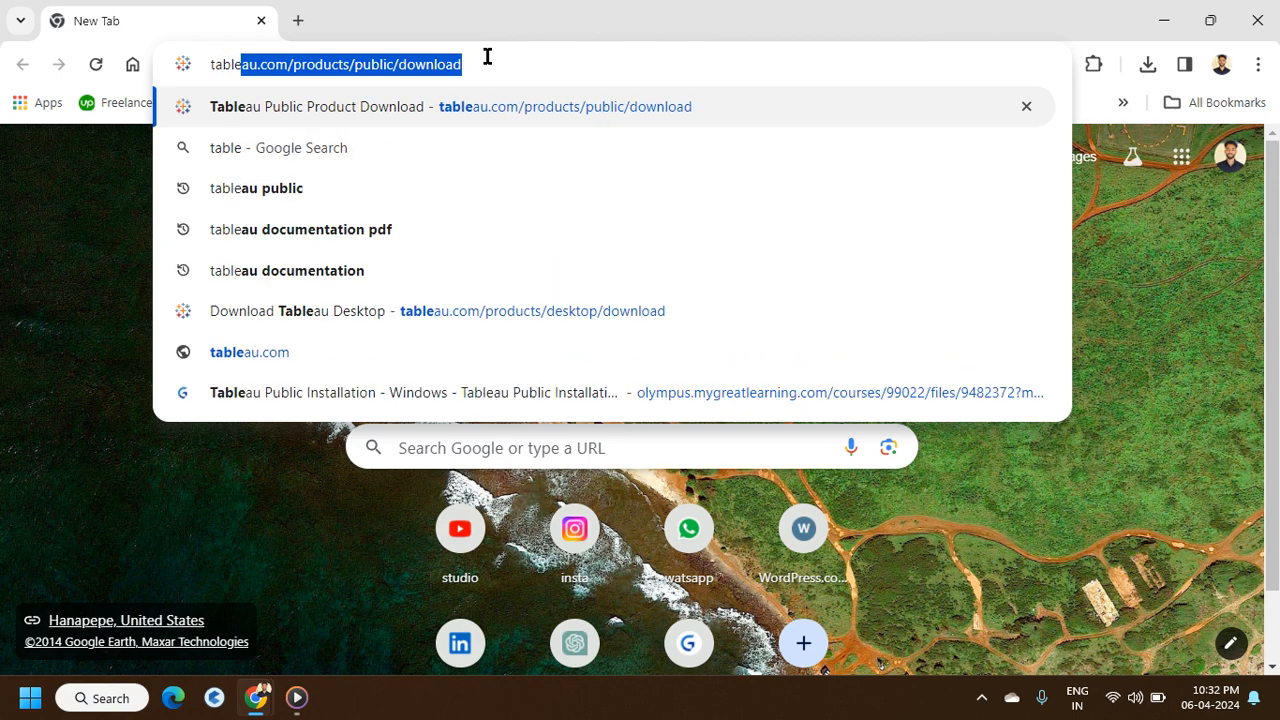
{"action": "type", "text": "au.com"}
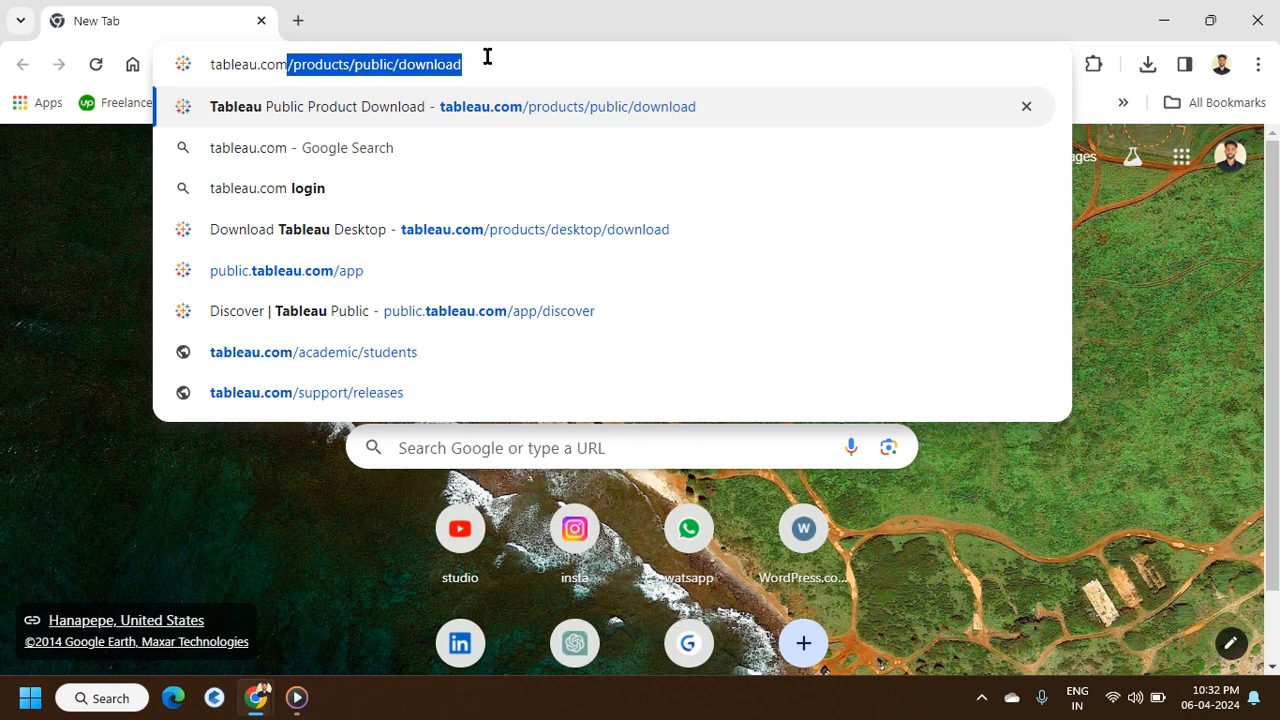
{"action": "type", "text": "/"}
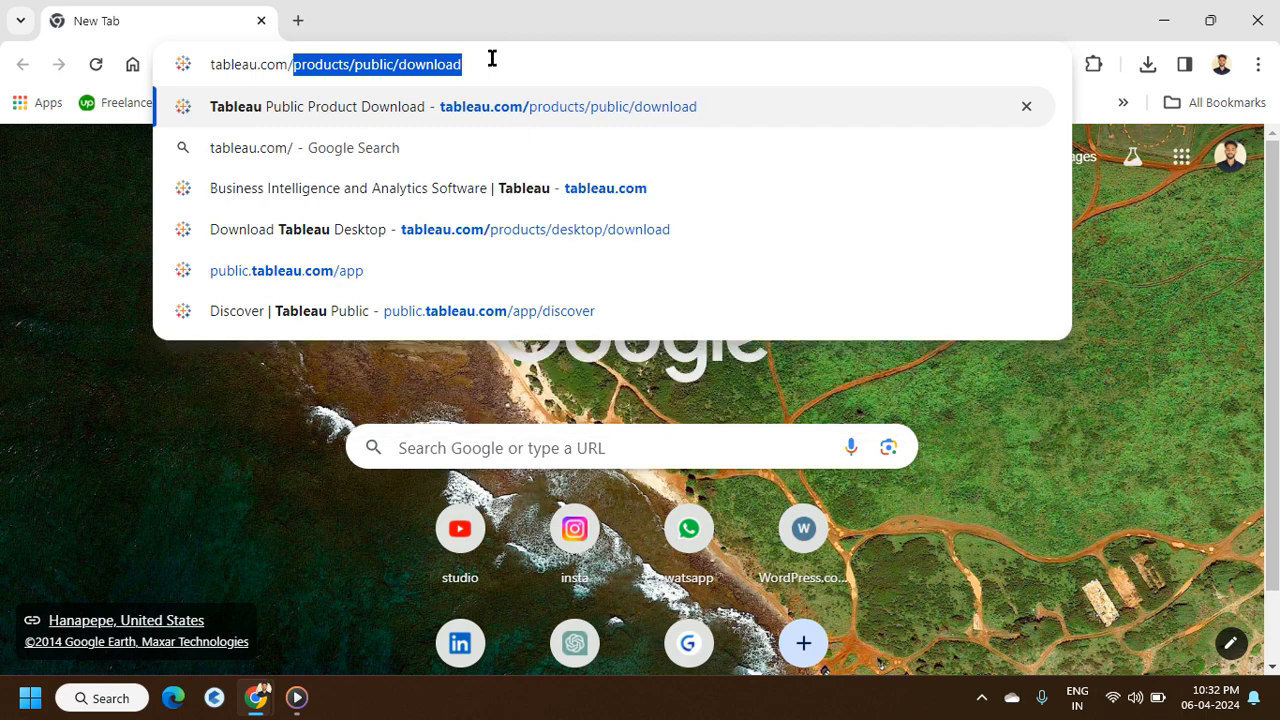
{"action": "key", "text": "Return"}
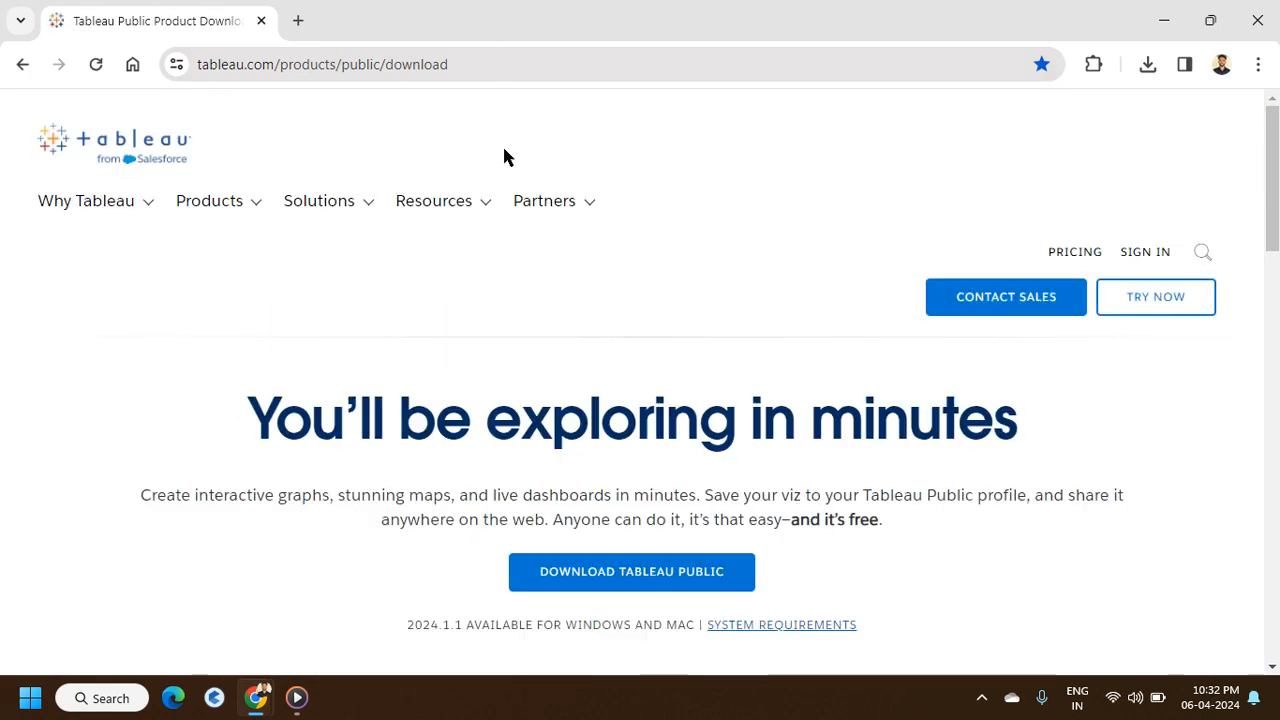
Open the Tableau Public download form and review the registration fields it asks for.
{"action": "scroll", "coordinate": [477, 289], "scroll_direction": "down", "scroll_amount": 1}
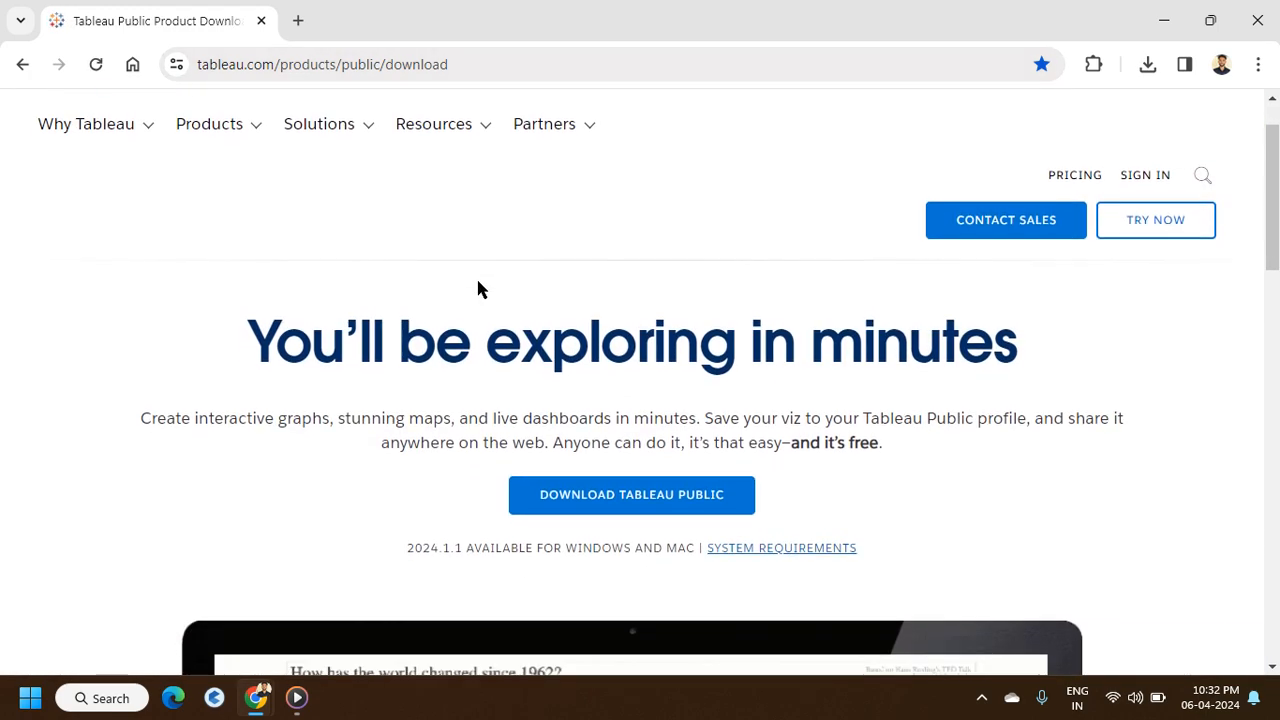
{"action": "scroll", "coordinate": [508, 535], "scroll_direction": "down", "scroll_amount": 1}
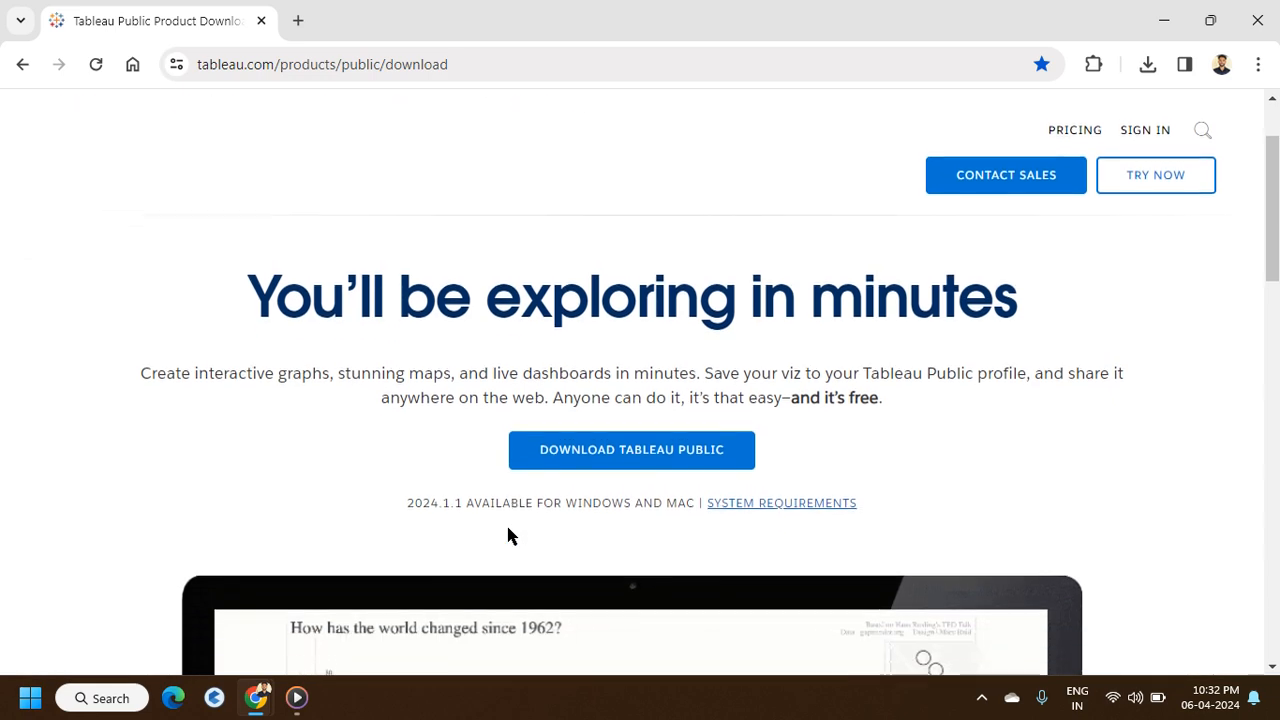
{"action": "left_click", "coordinate": [649, 450]}
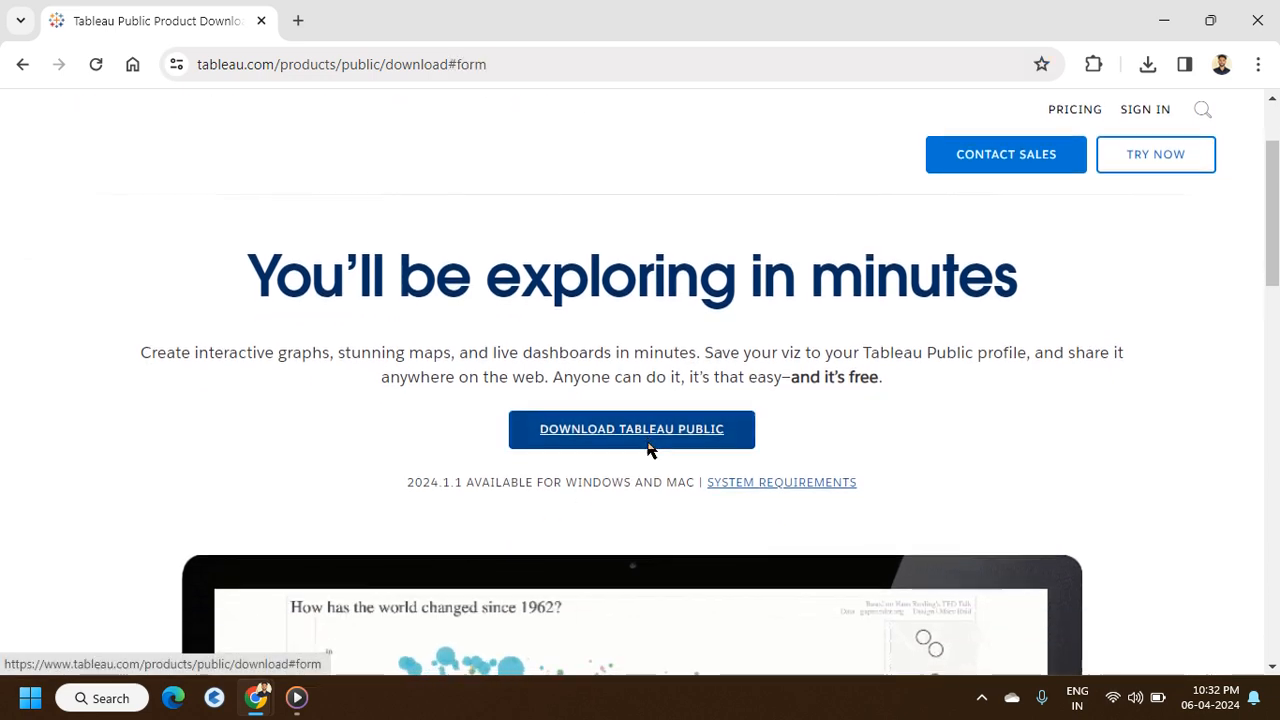
{"action": "scroll", "coordinate": [468, 421], "scroll_direction": "down", "scroll_amount": 1}
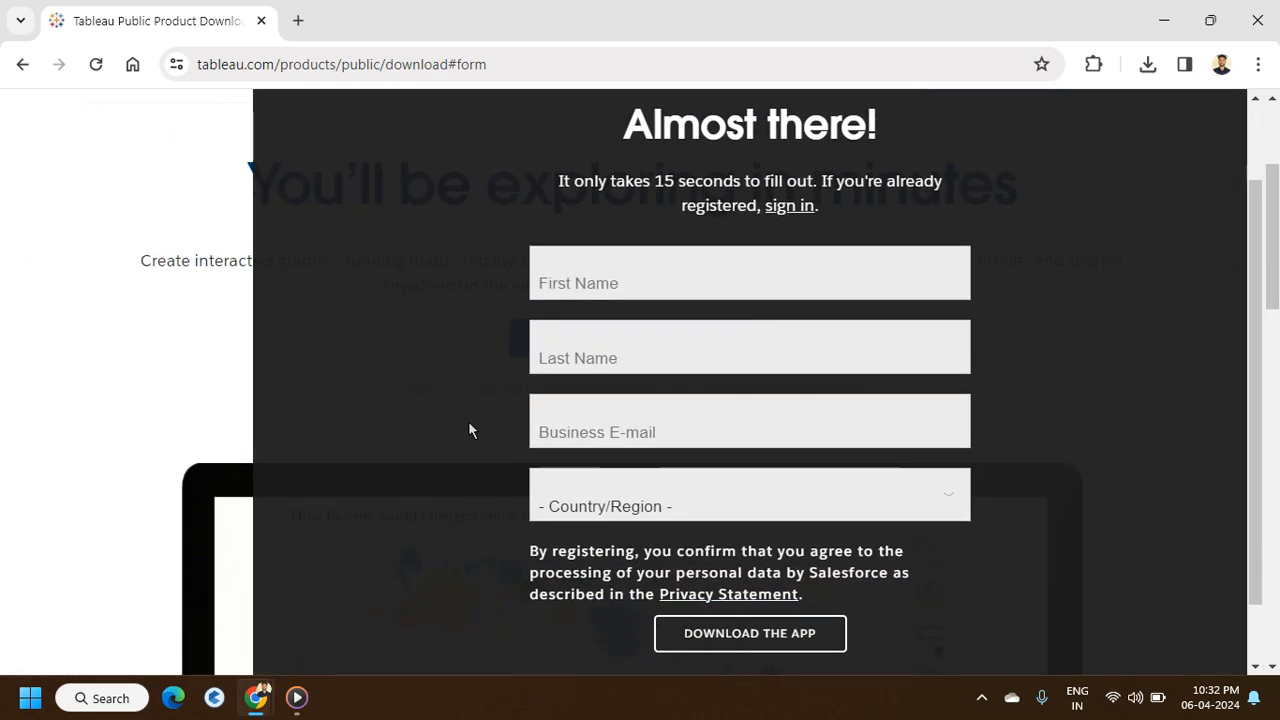
{"action": "scroll", "coordinate": [469, 423], "scroll_direction": "down", "scroll_amount": 1}
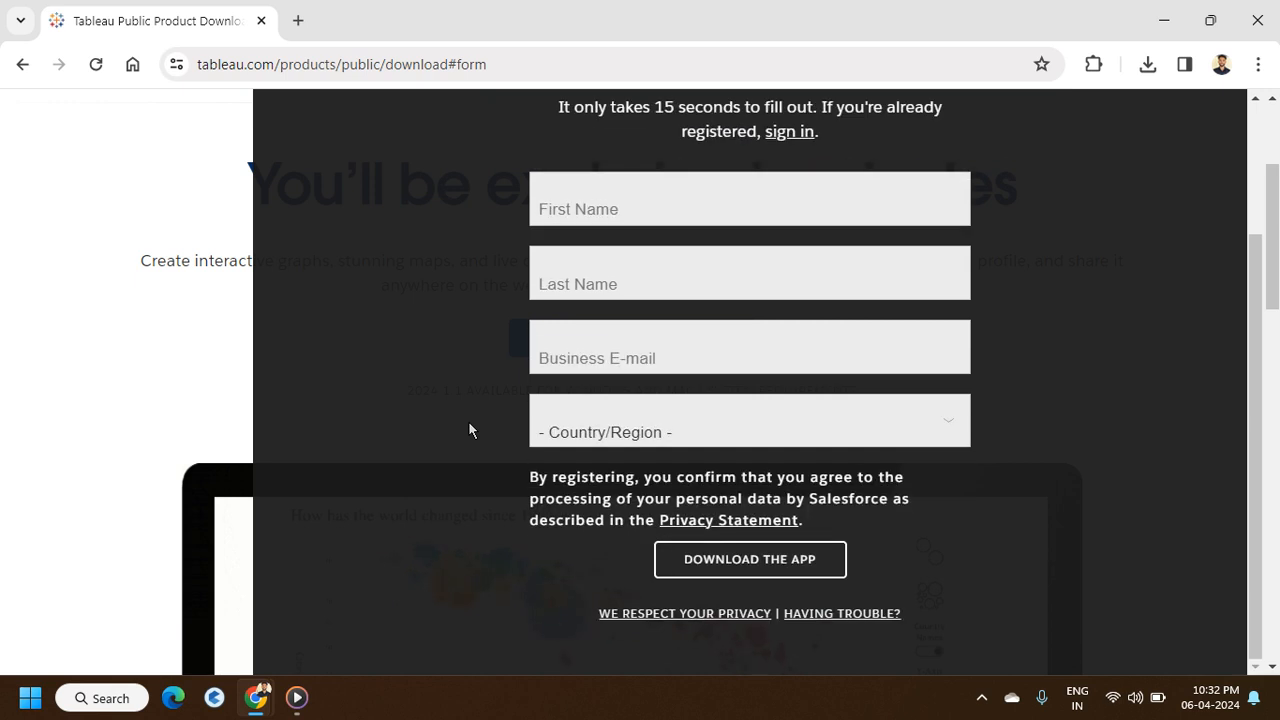
{"action": "scroll", "coordinate": [468, 421], "scroll_direction": "up", "scroll_amount": 1}
{"action": "scroll", "coordinate": [468, 421], "scroll_direction": "down", "scroll_amount": 1}
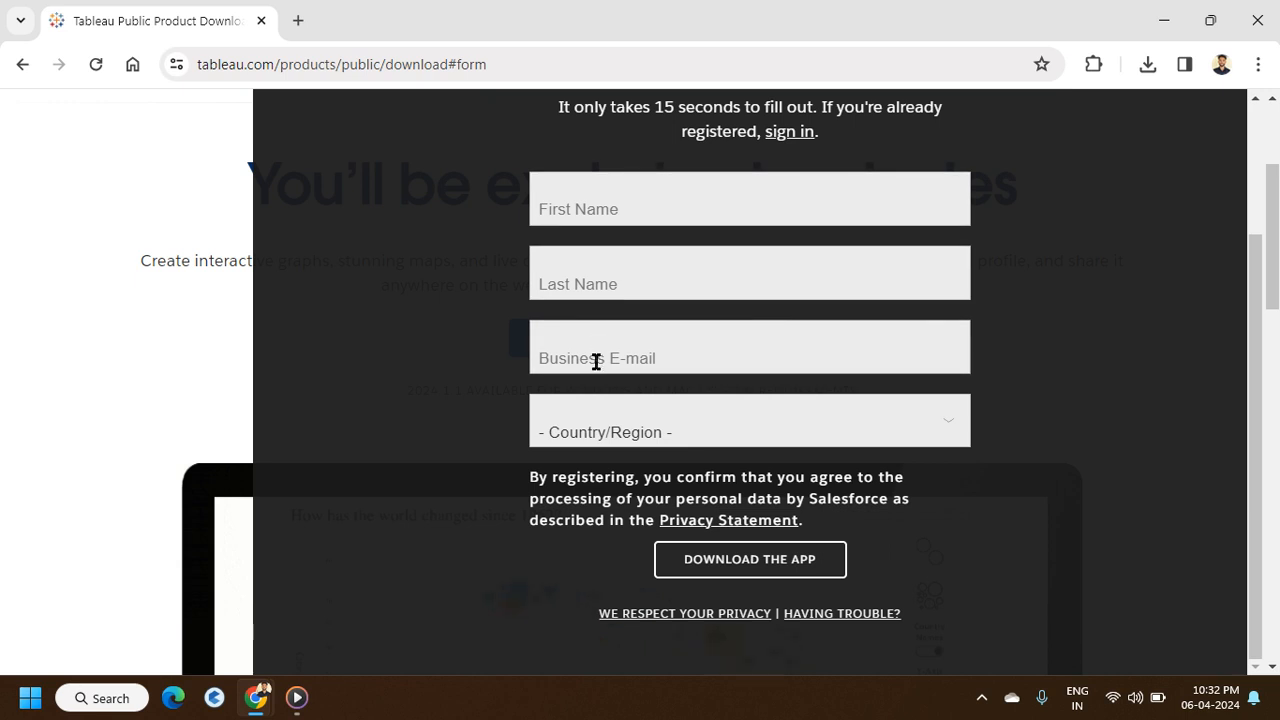
{"action": "scroll", "coordinate": [596, 362], "scroll_direction": "down", "scroll_amount": 5}
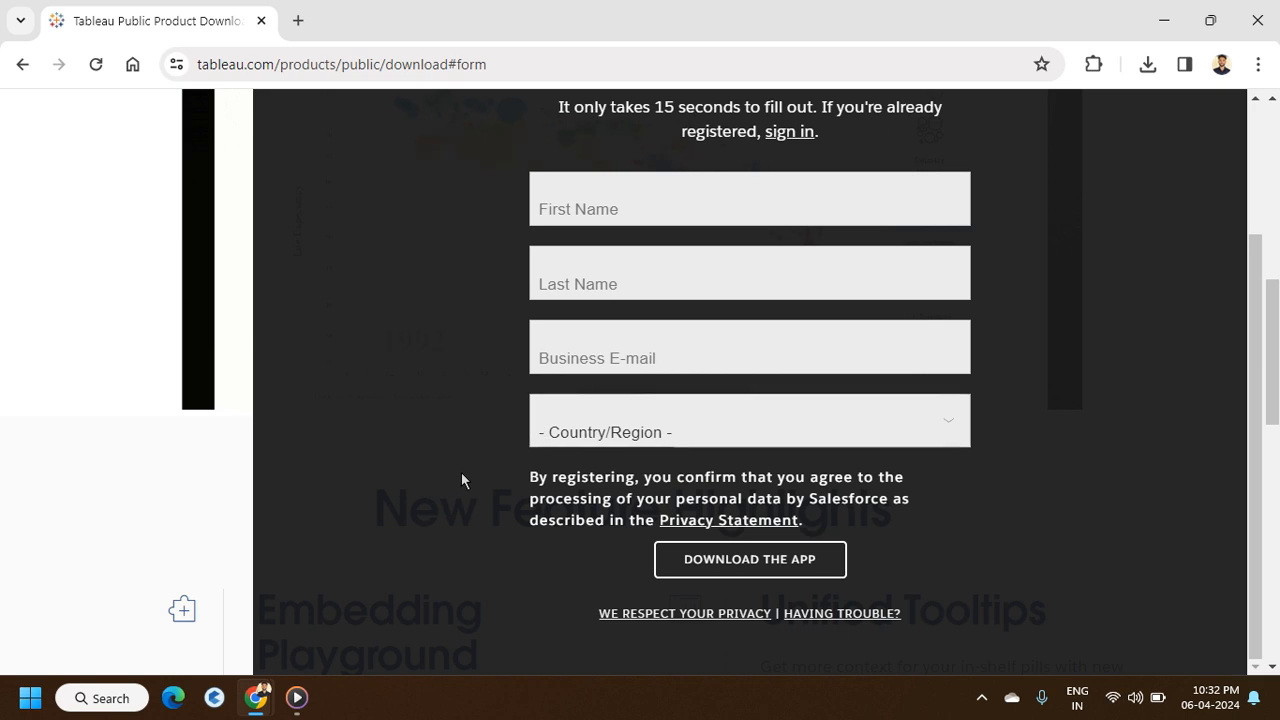
{"action": "scroll", "coordinate": [461, 480], "scroll_direction": "down", "scroll_amount": 2}
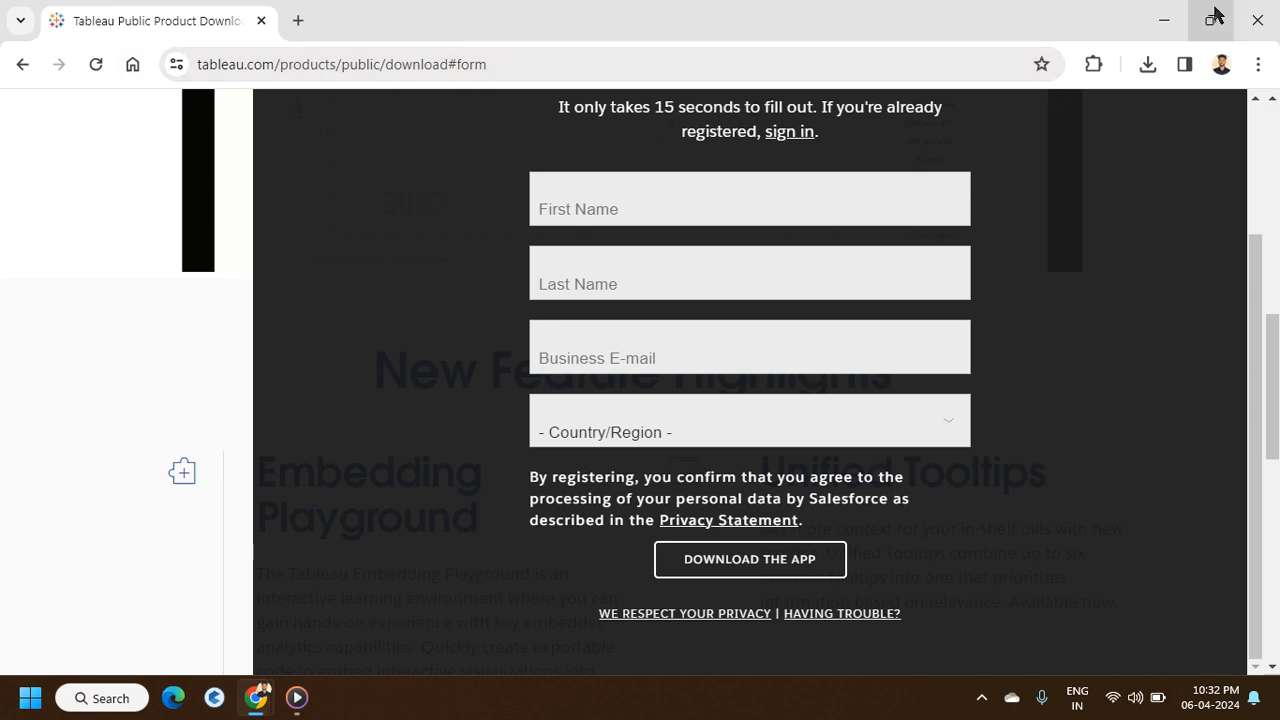
Leave the browser, move the Tableau Public 2024.1 shortcut to a clear spot on the desktop, and launch it.
{"action": "left_click", "coordinate": [1256, 36]}
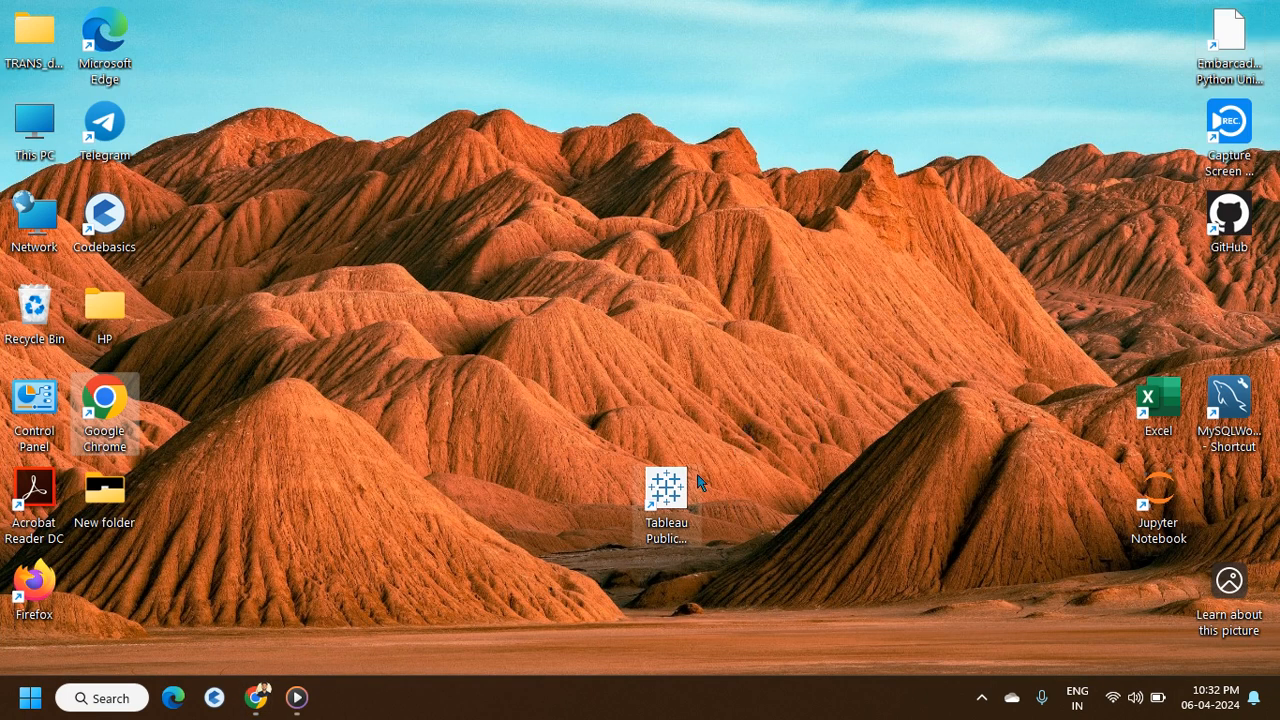
{"action": "left_click_drag", "start_coordinate": [672, 488], "coordinate": [612, 396]}
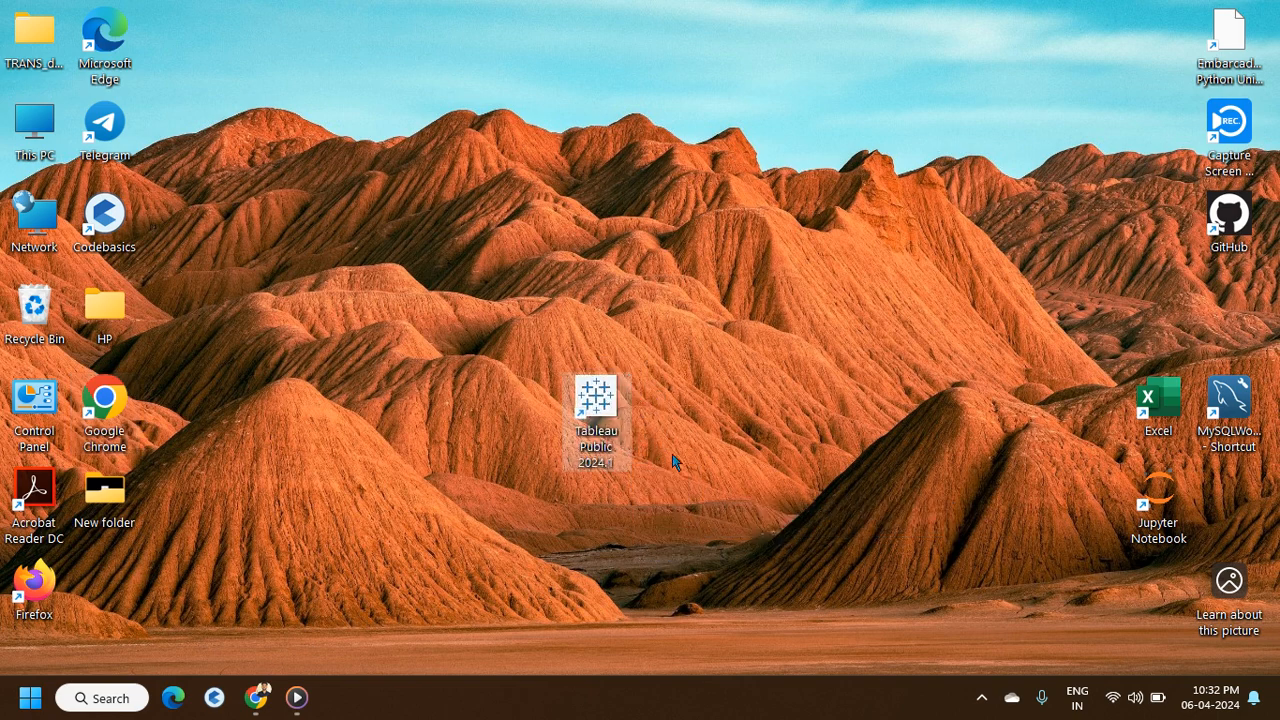
{"action": "double_click", "coordinate": [592, 405]}
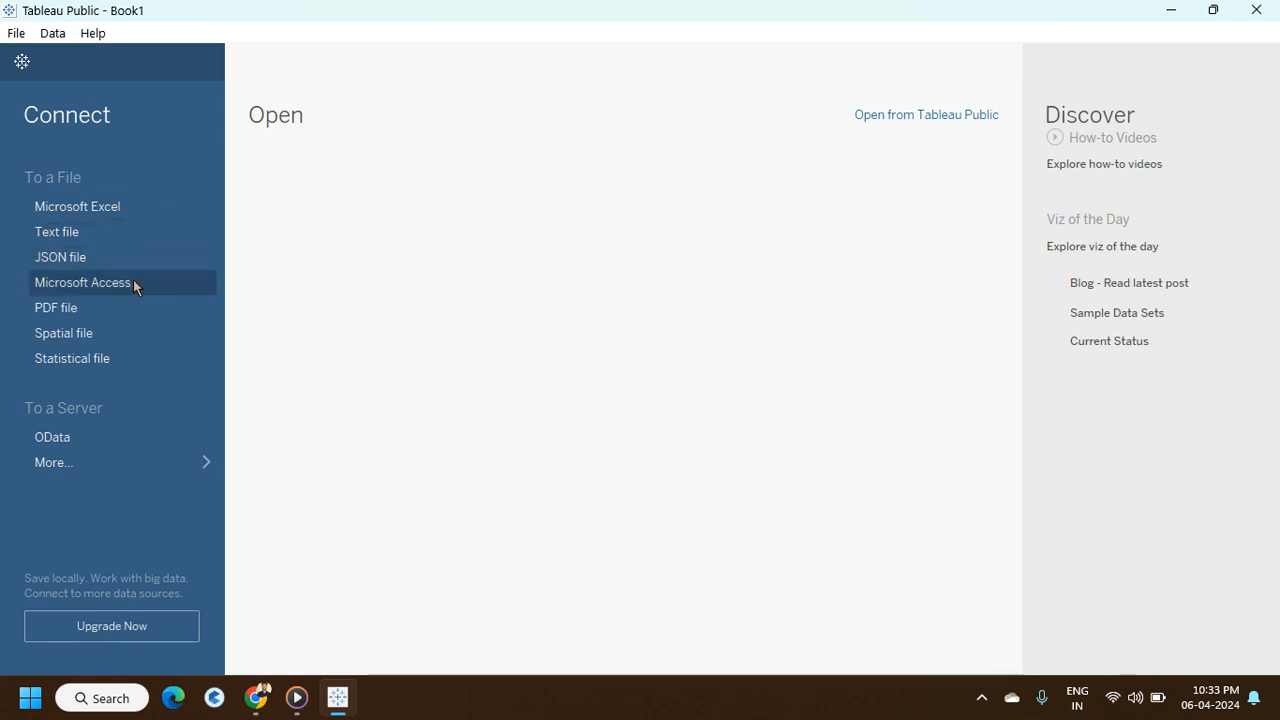
Connect to the Microsoft Excel workbook Sample - Superstore, finding it in Downloads by searching for "sample".
{"action": "left_click", "coordinate": [92, 208]}
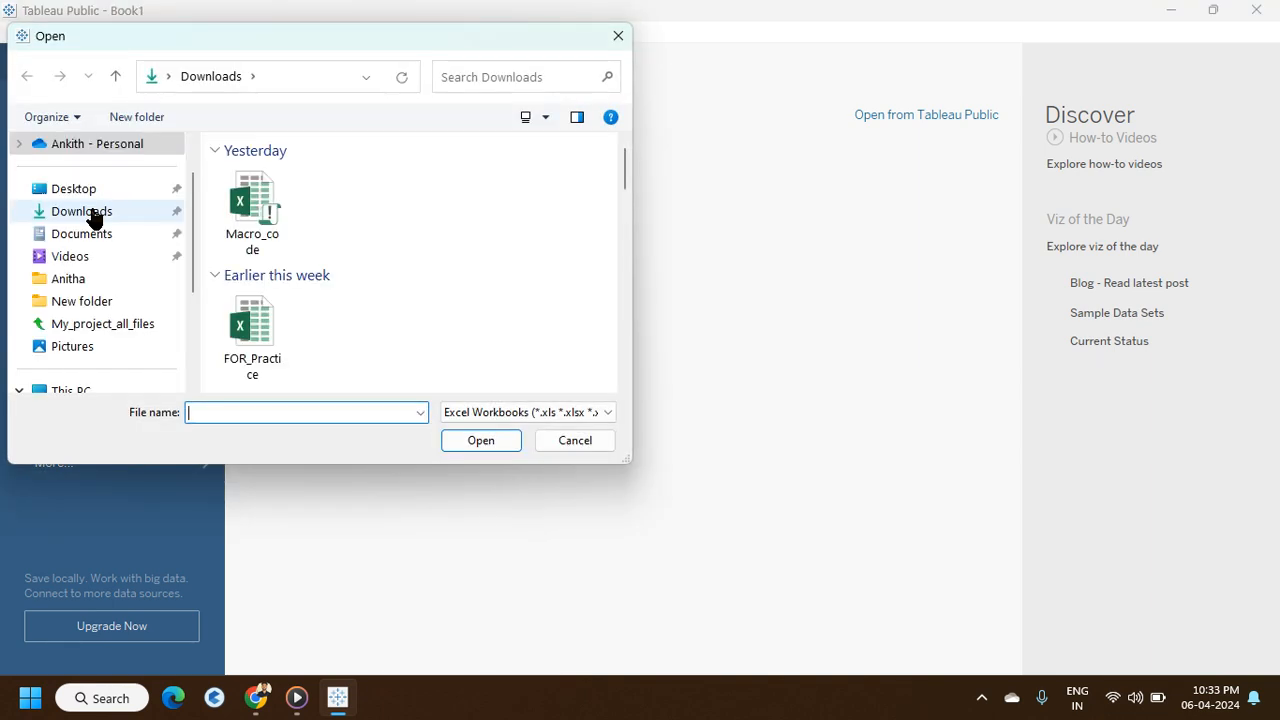
{"action": "scroll", "coordinate": [284, 296], "scroll_direction": "down", "scroll_amount": 3}
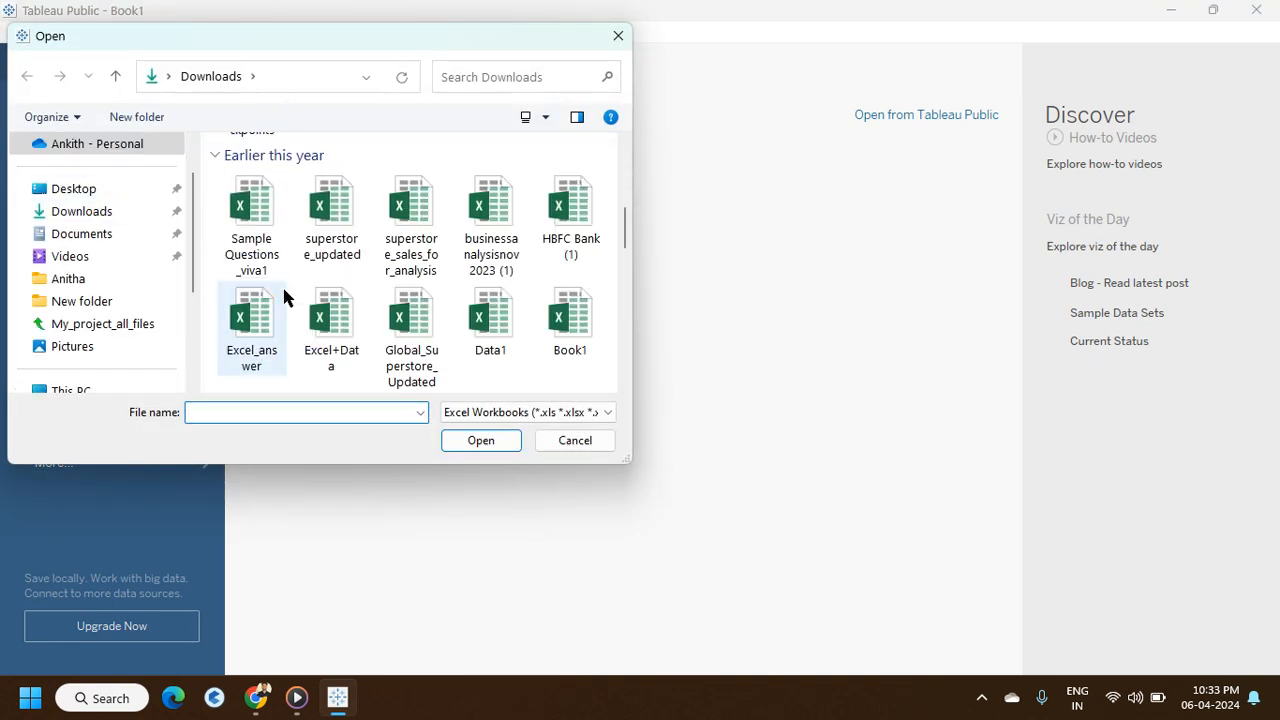
{"action": "scroll", "coordinate": [284, 296], "scroll_direction": "up", "scroll_amount": 3}
{"action": "left_click", "coordinate": [505, 82]}
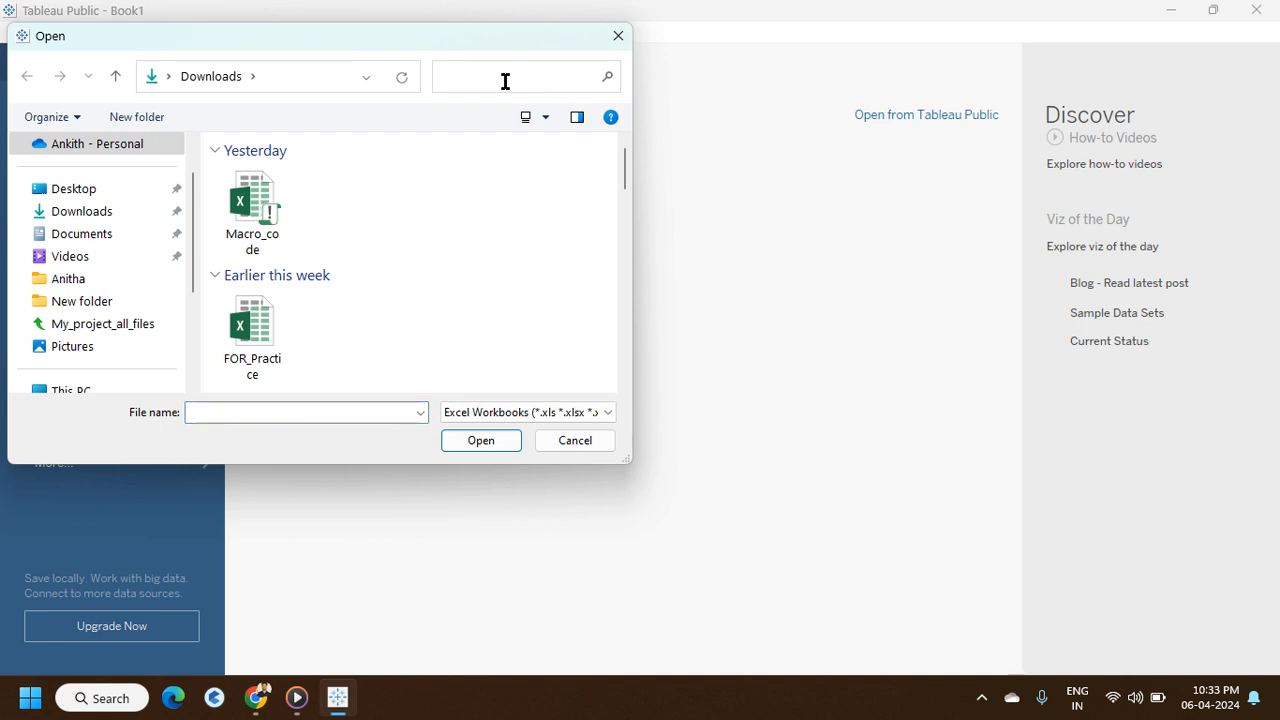
{"action": "type", "text": "sample"}
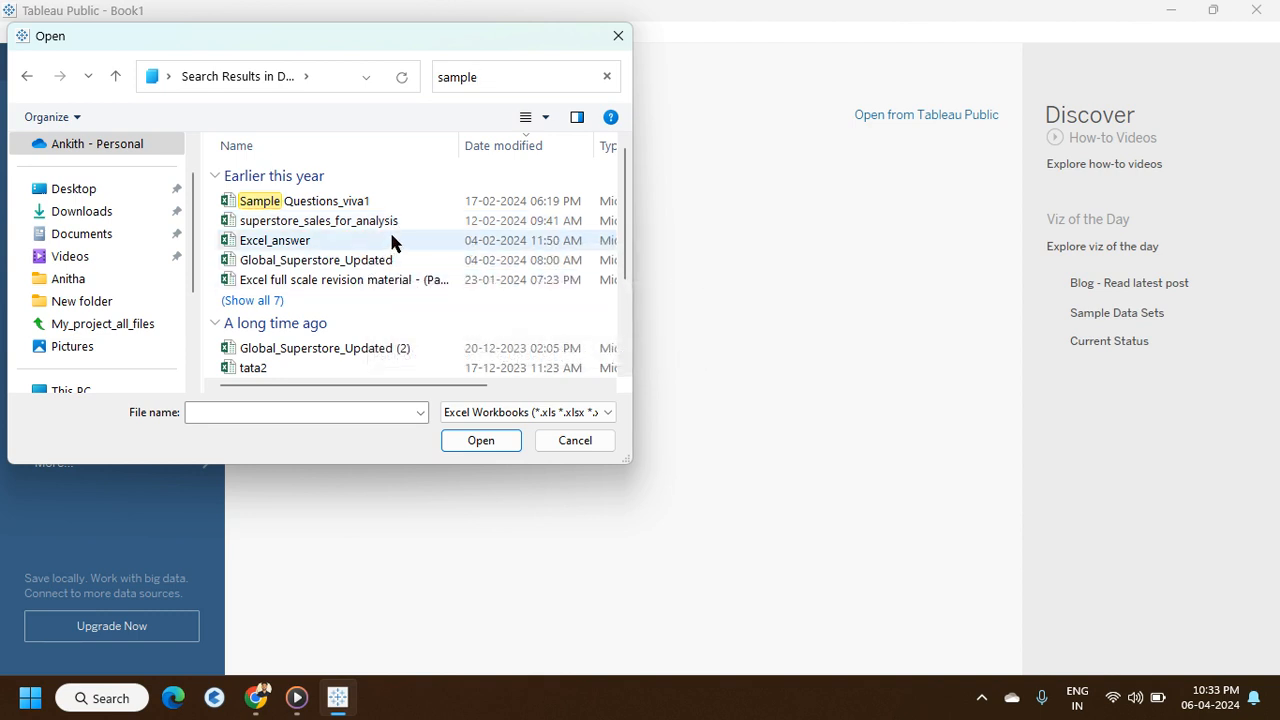
{"action": "left_click", "coordinate": [264, 302]}
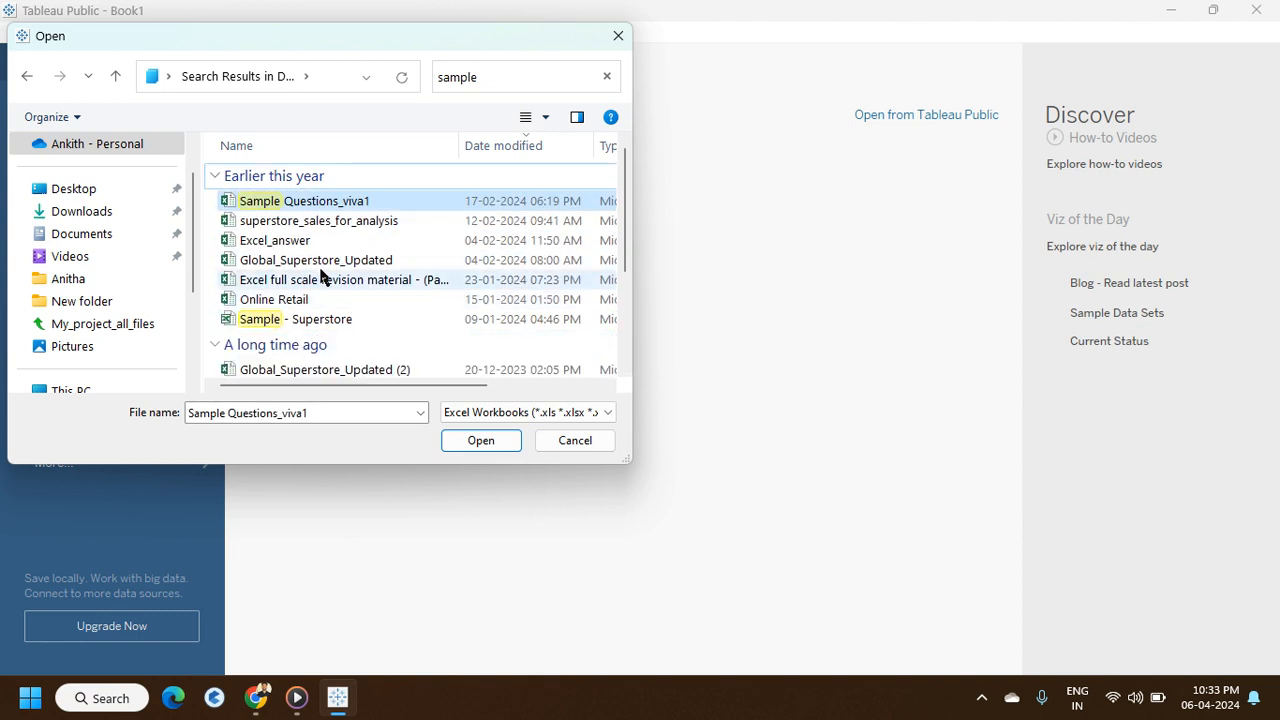
{"action": "left_click", "coordinate": [313, 320]}
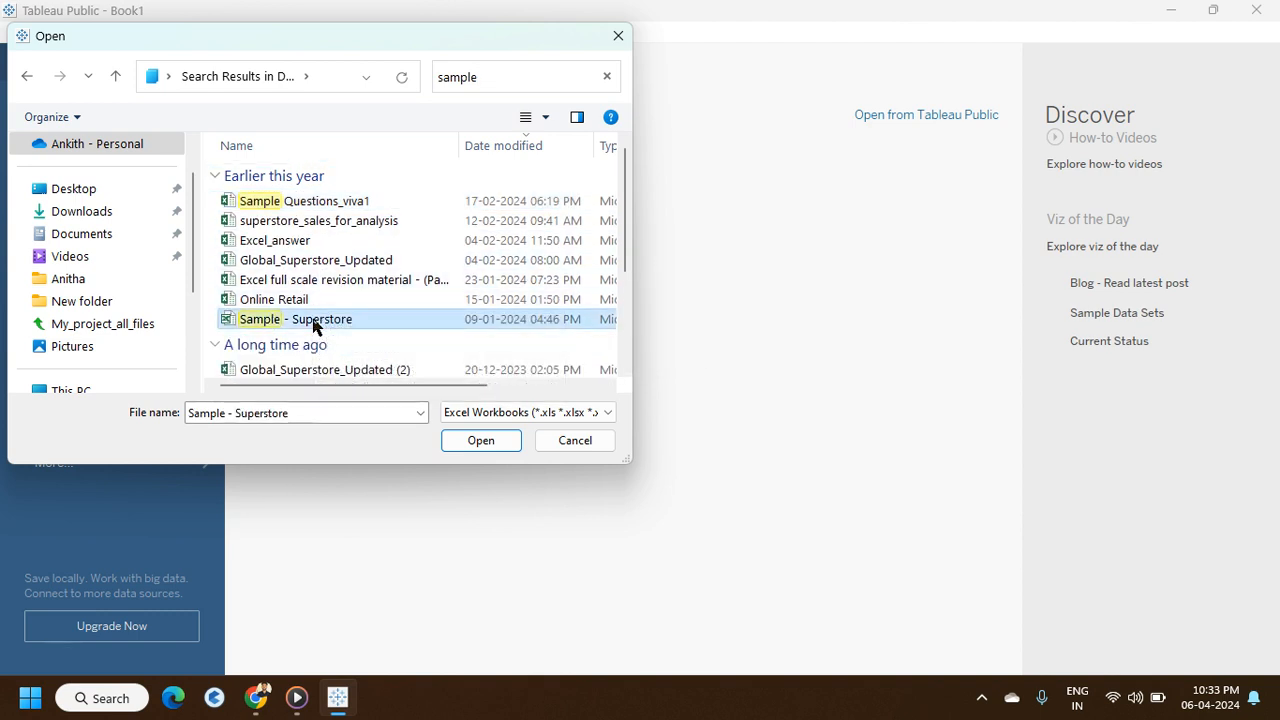
{"action": "left_click", "coordinate": [477, 441]}
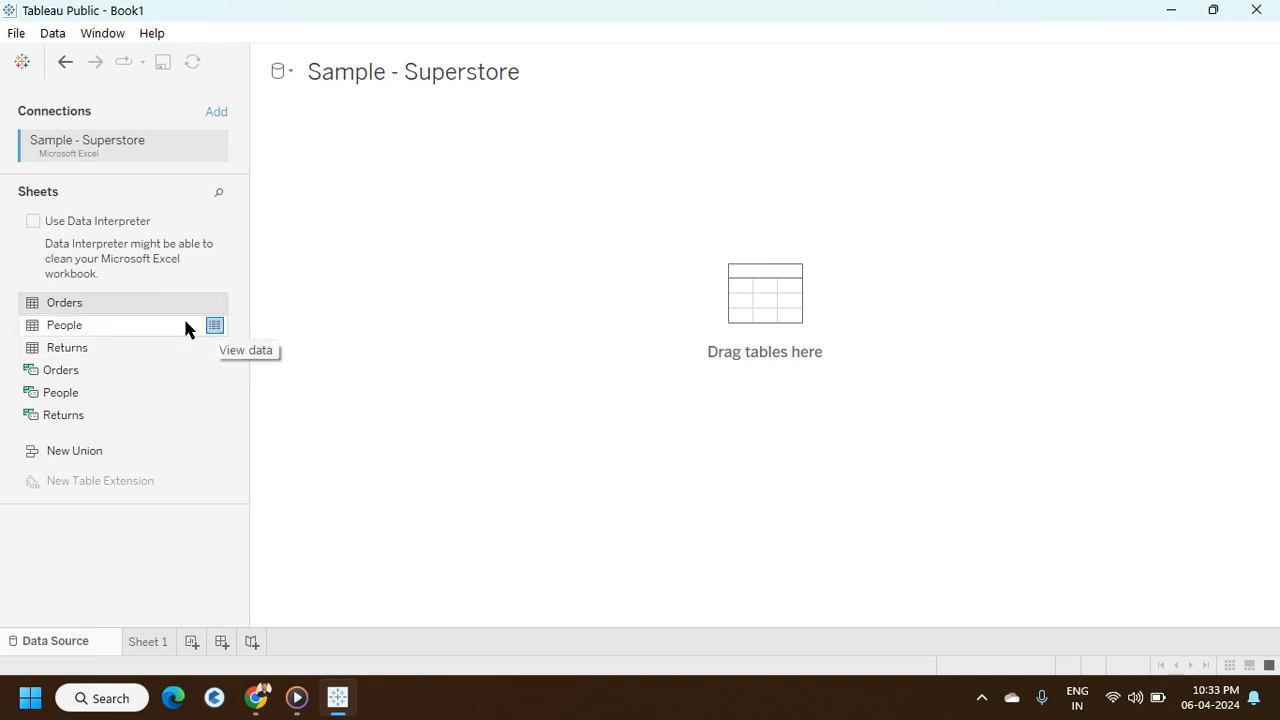
Add the Orders sheet to the data source canvas and enlarge the data preview area.
{"action": "left_click_drag", "start_coordinate": [118, 305], "coordinate": [749, 298]}
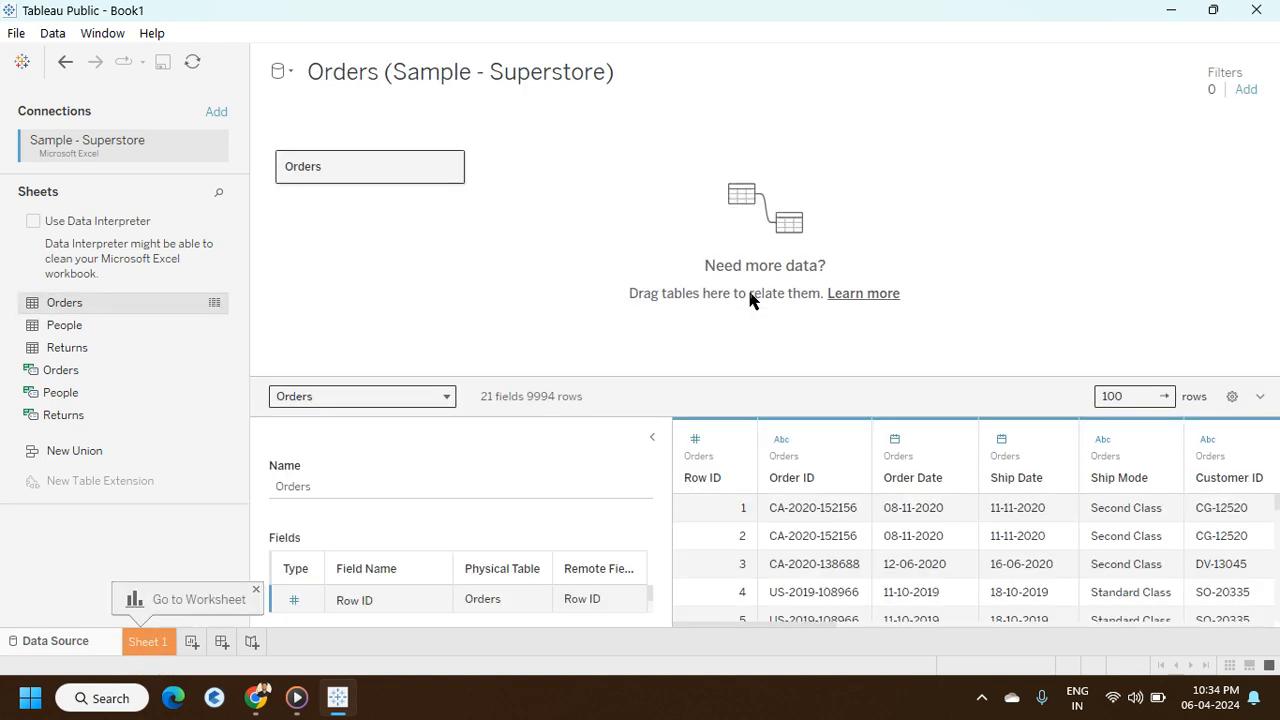
{"action": "left_click_drag", "start_coordinate": [697, 377], "coordinate": [699, 242]}
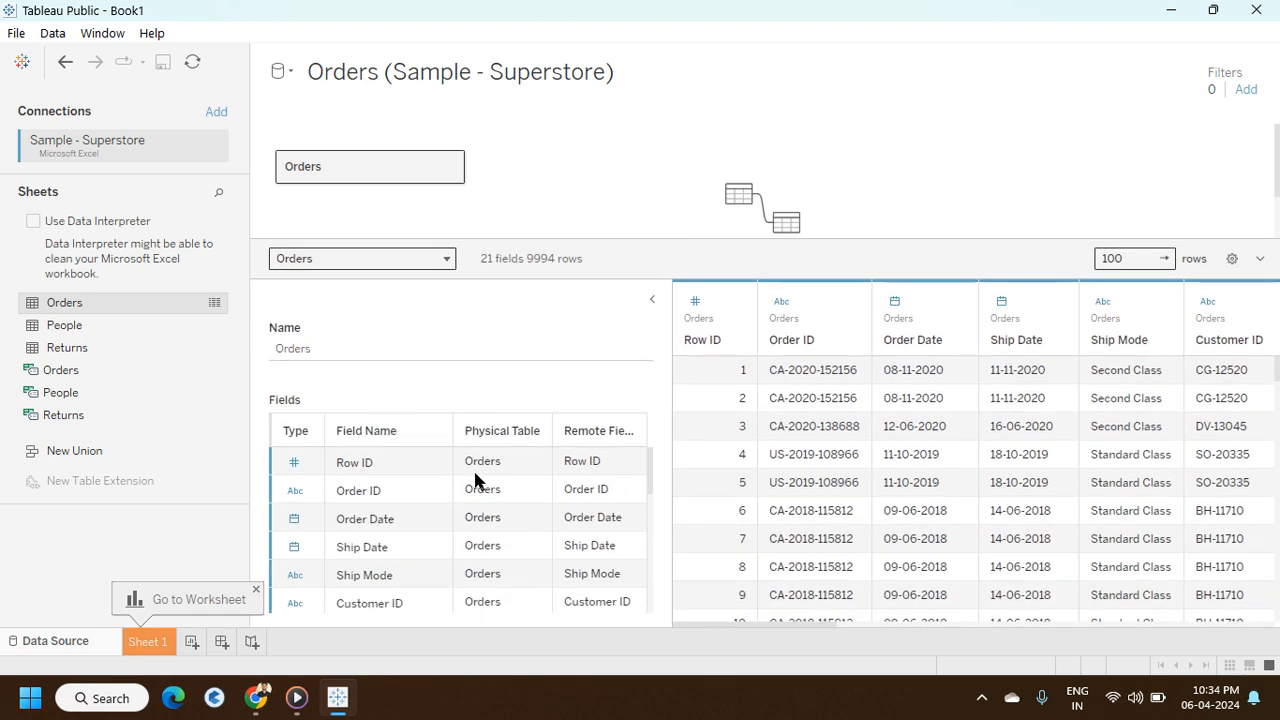
Examine the Orders table's field list with its data types, and the data columns from Row ID through Region.
{"action": "scroll", "coordinate": [474, 480], "scroll_direction": "down", "scroll_amount": 1}
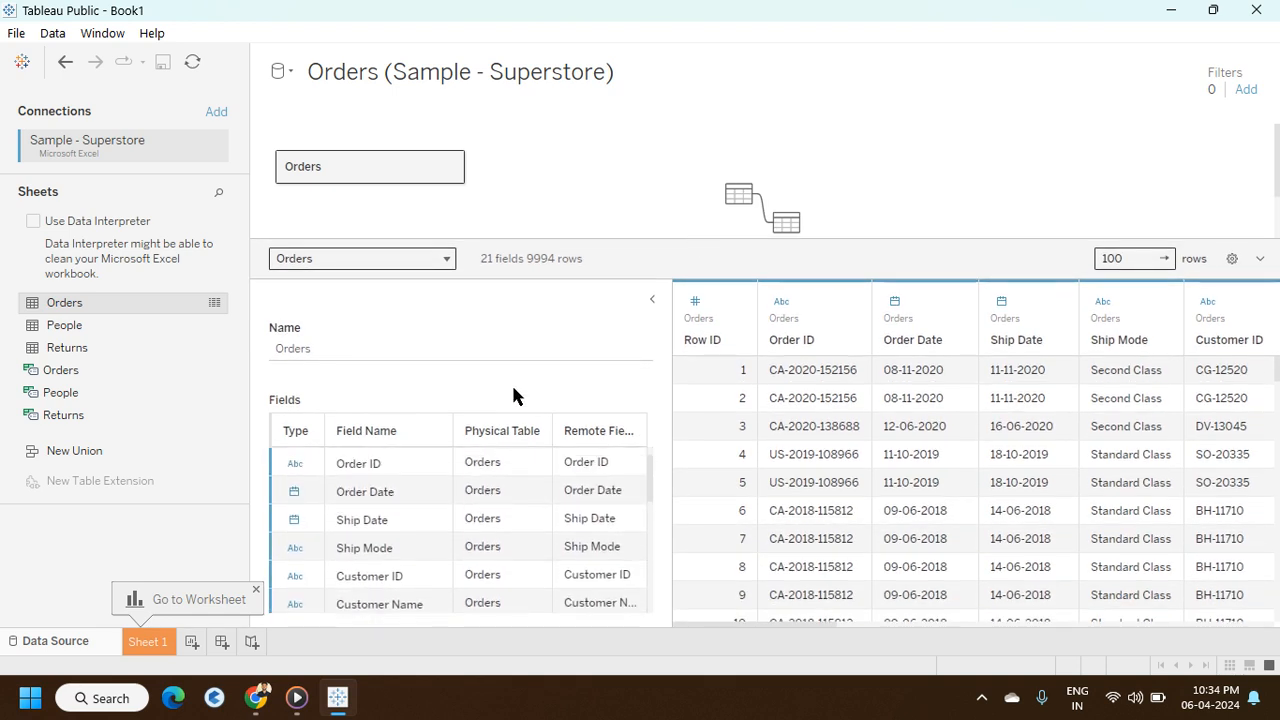
{"action": "scroll", "coordinate": [400, 456], "scroll_direction": "down", "scroll_amount": 1}
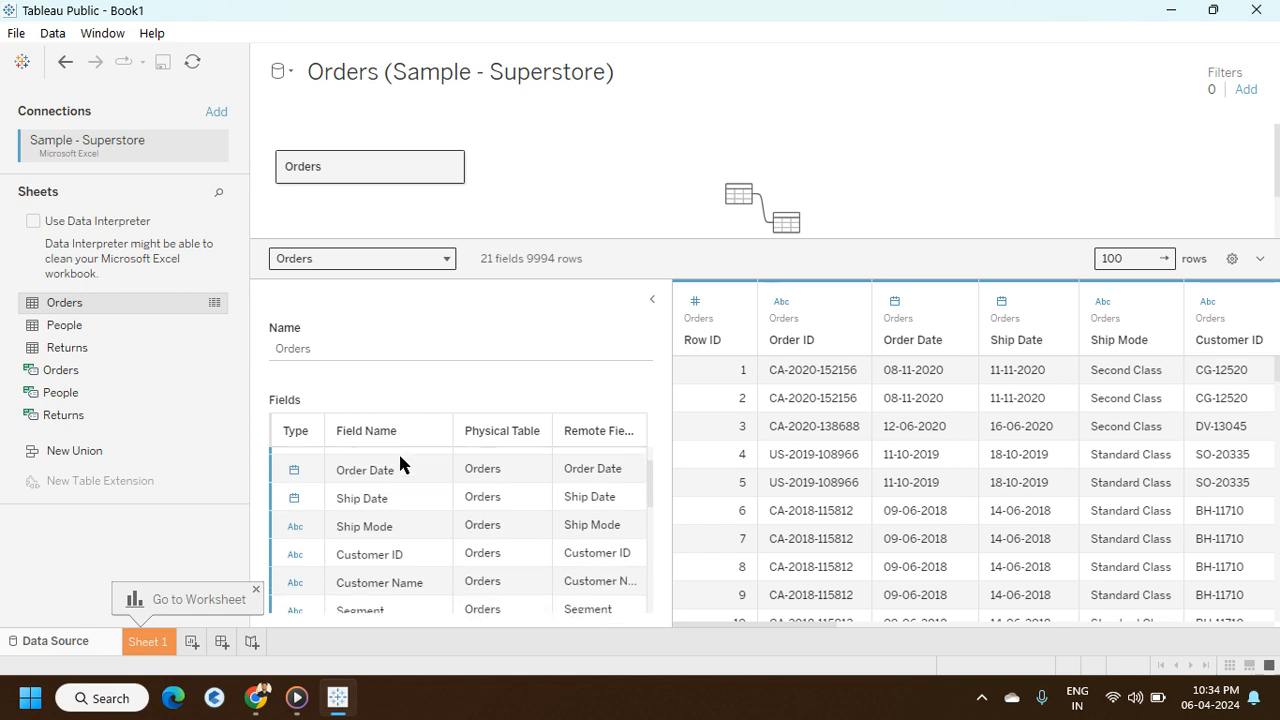
{"action": "scroll", "coordinate": [398, 464], "scroll_direction": "up", "scroll_amount": 2}
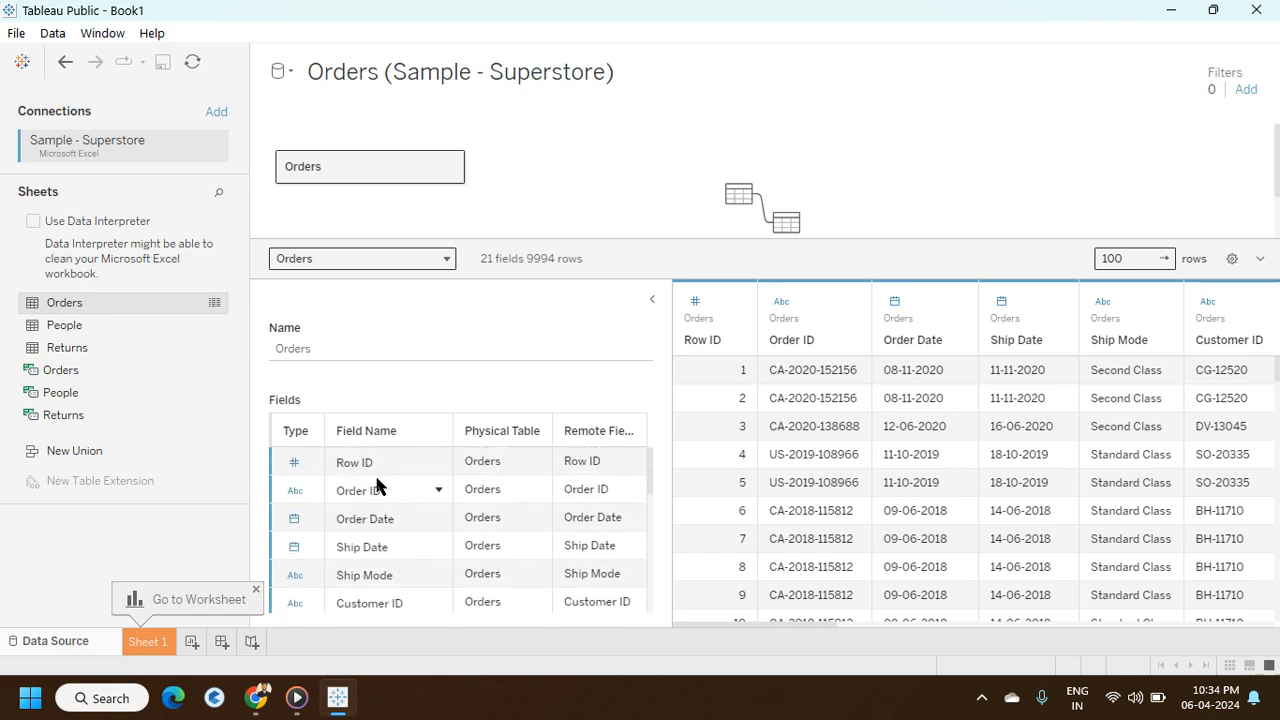
{"action": "scroll", "coordinate": [391, 488], "scroll_direction": "down", "scroll_amount": 2}
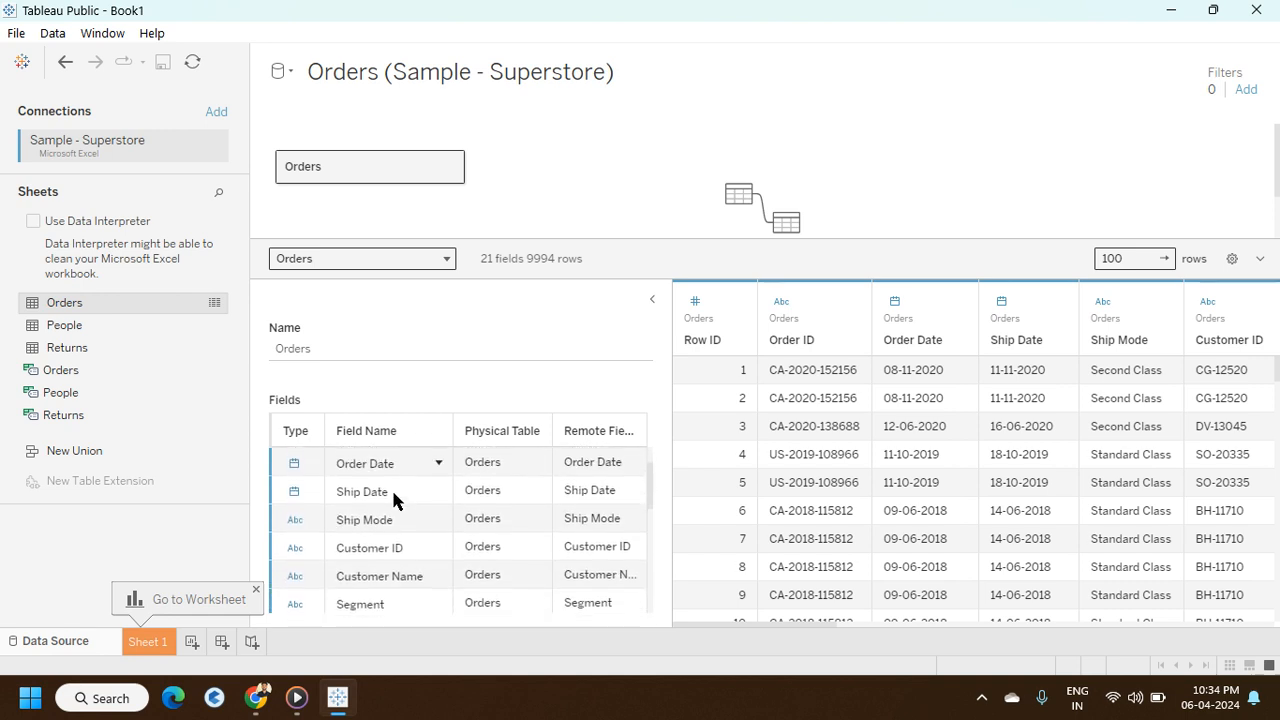
{"action": "scroll", "coordinate": [393, 500], "scroll_direction": "down", "scroll_amount": 1}
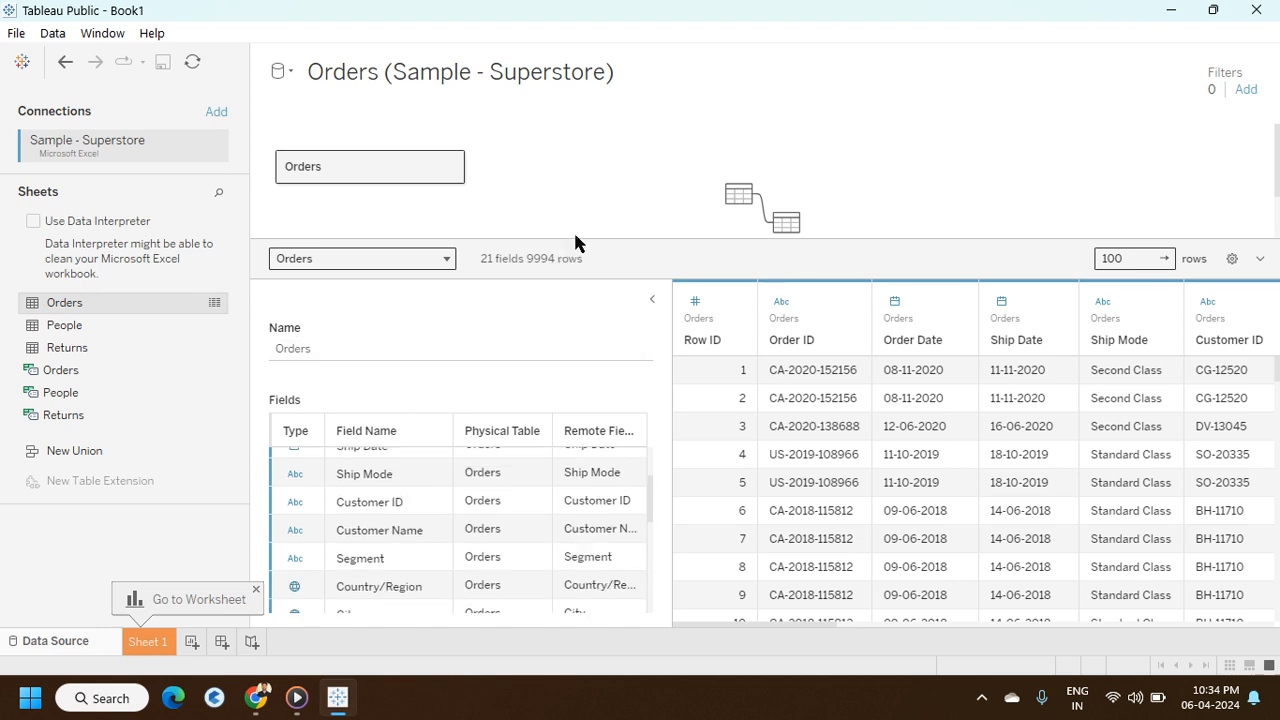
{"action": "left_click_drag", "start_coordinate": [575, 243], "coordinate": [577, 181]}
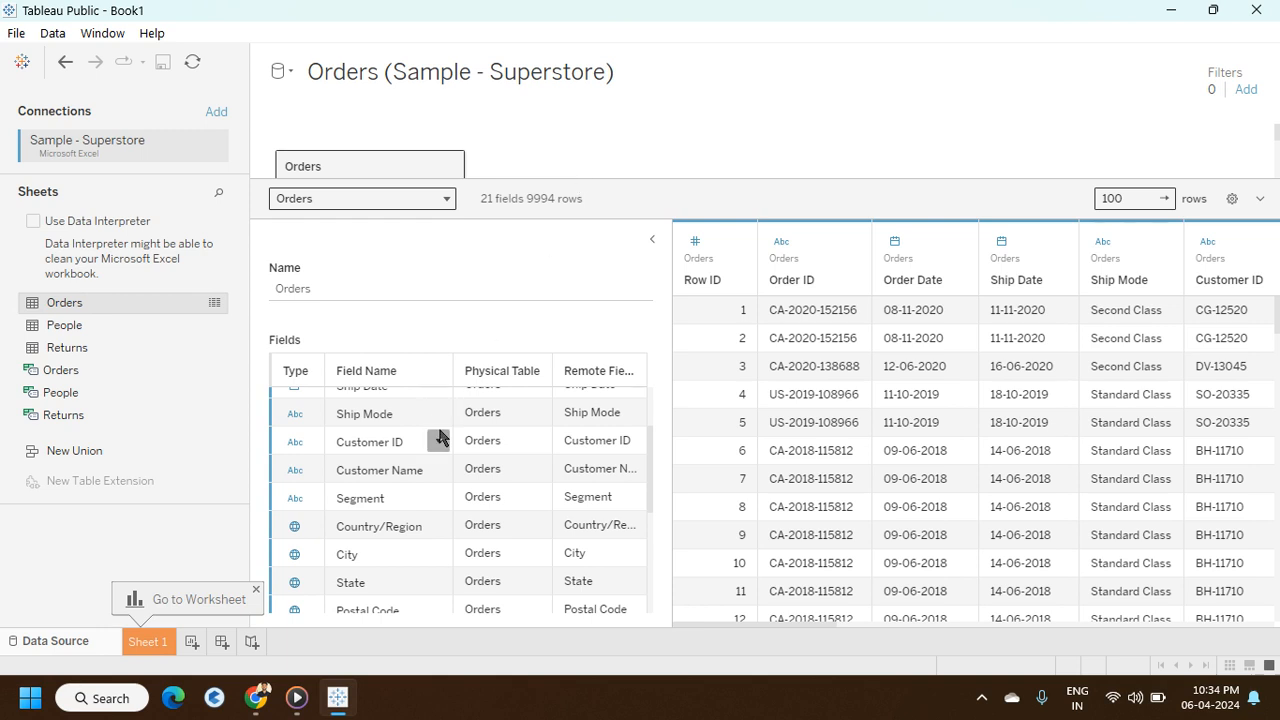
{"action": "scroll", "coordinate": [371, 455], "scroll_direction": "down", "scroll_amount": 5}
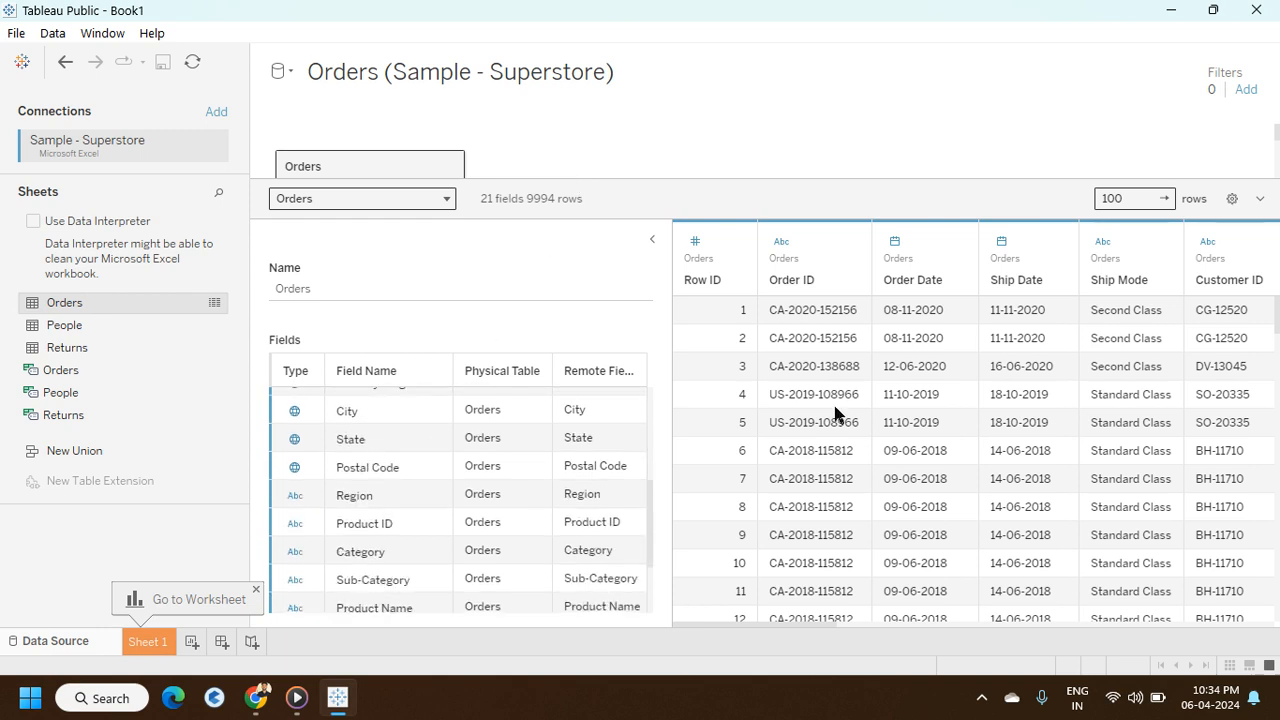
{"action": "scroll", "coordinate": [835, 410], "scroll_direction": "right", "scroll_amount": 1}
{"action": "scroll", "coordinate": [835, 410], "scroll_direction": "right", "scroll_amount": 1}
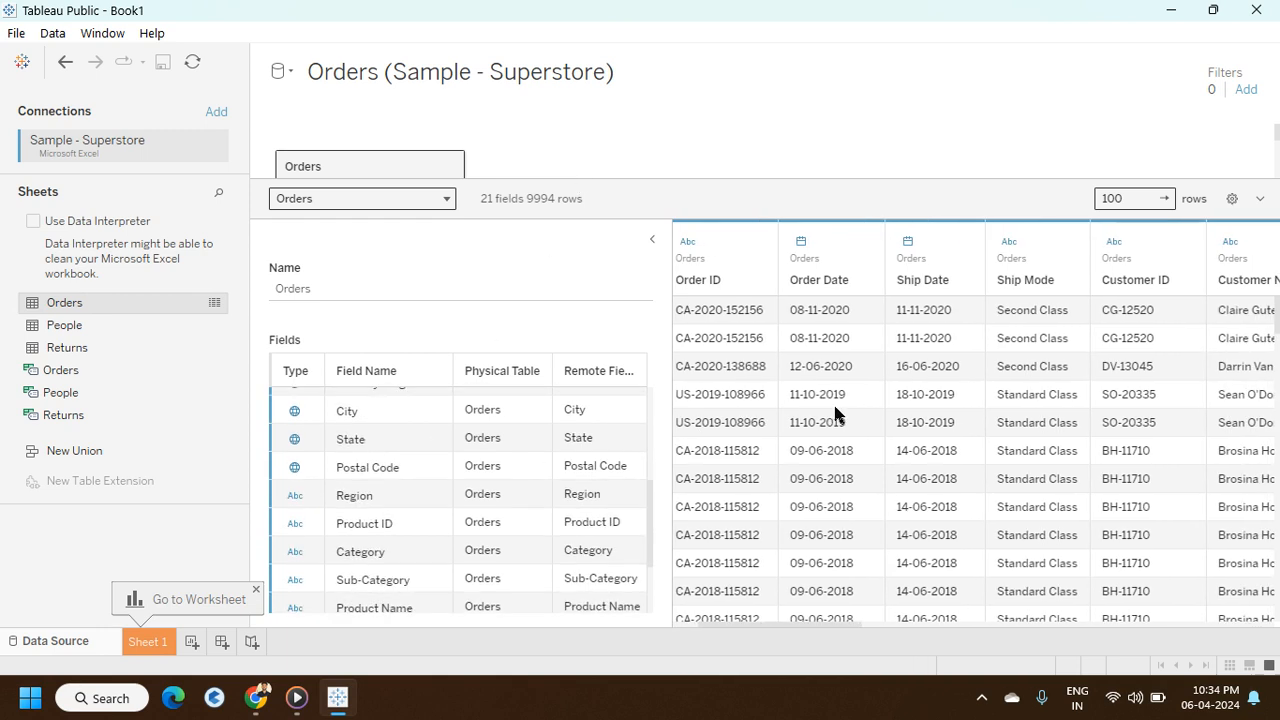
{"action": "scroll", "coordinate": [835, 415], "scroll_direction": "right", "scroll_amount": 1}
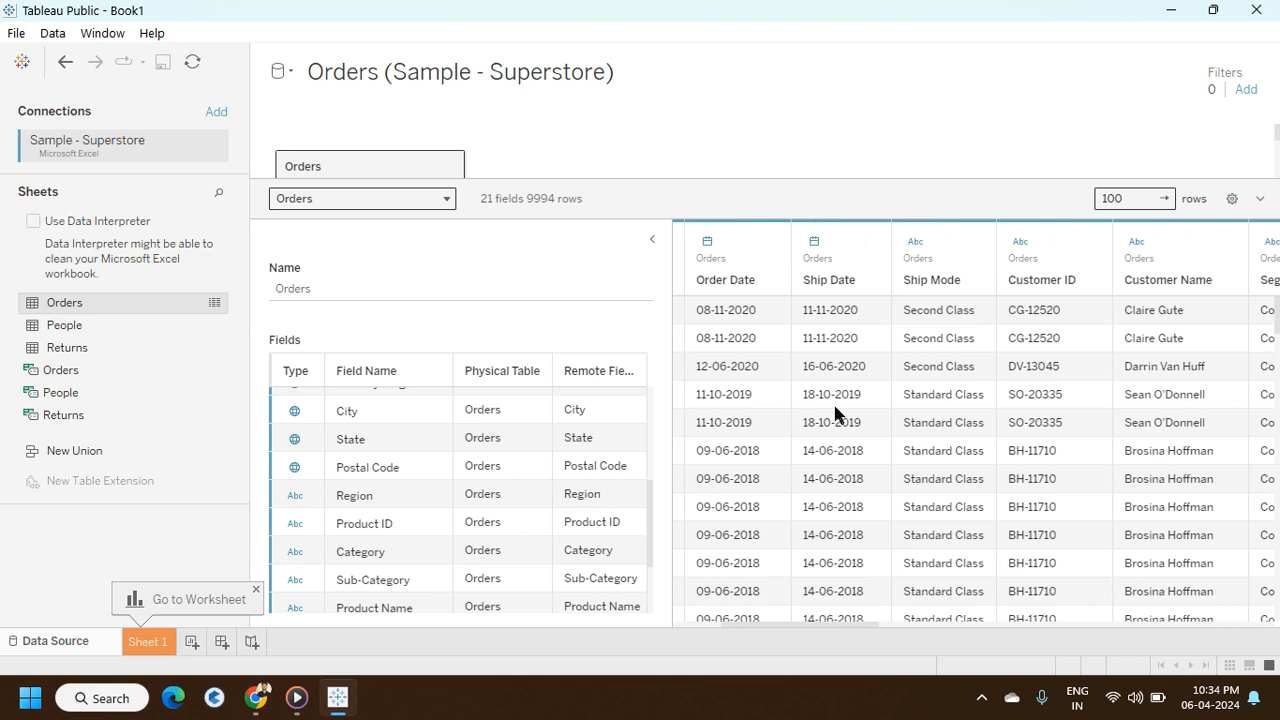
{"action": "scroll", "coordinate": [835, 412], "scroll_direction": "right", "scroll_amount": 3}
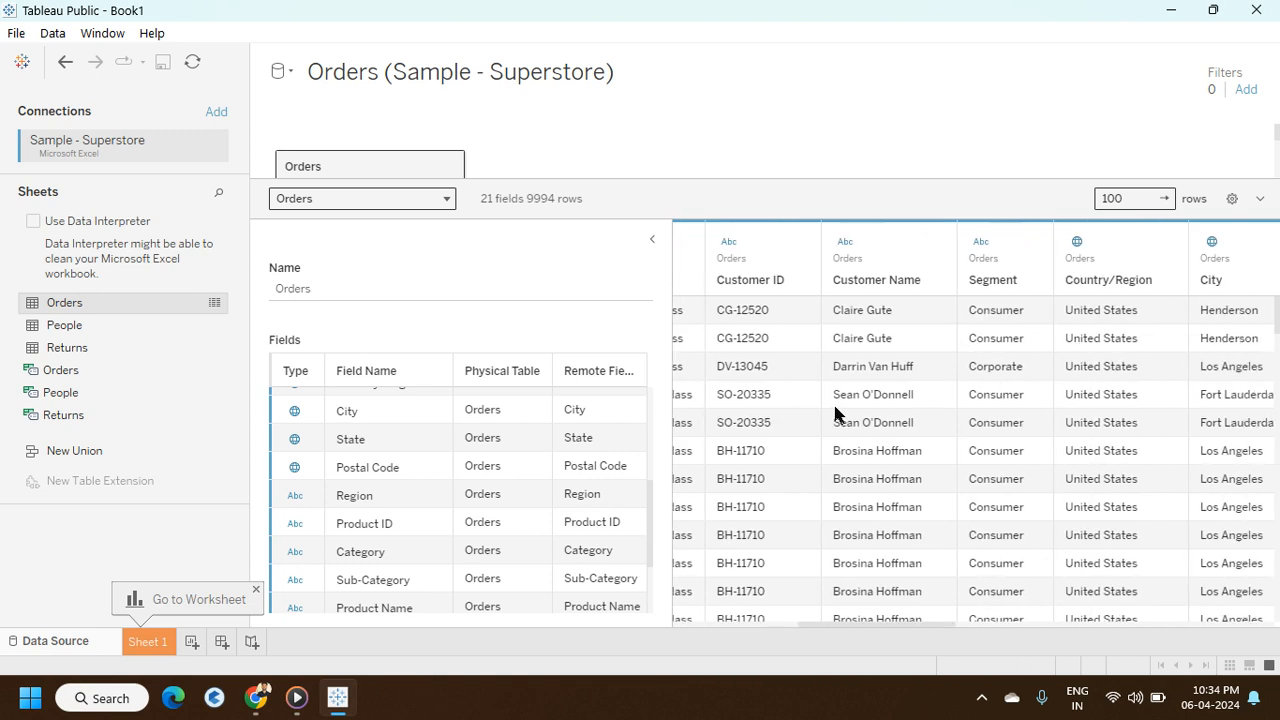
{"action": "scroll", "coordinate": [835, 412], "scroll_direction": "right", "scroll_amount": 2}
{"action": "scroll", "coordinate": [835, 414], "scroll_direction": "right", "scroll_amount": 1}
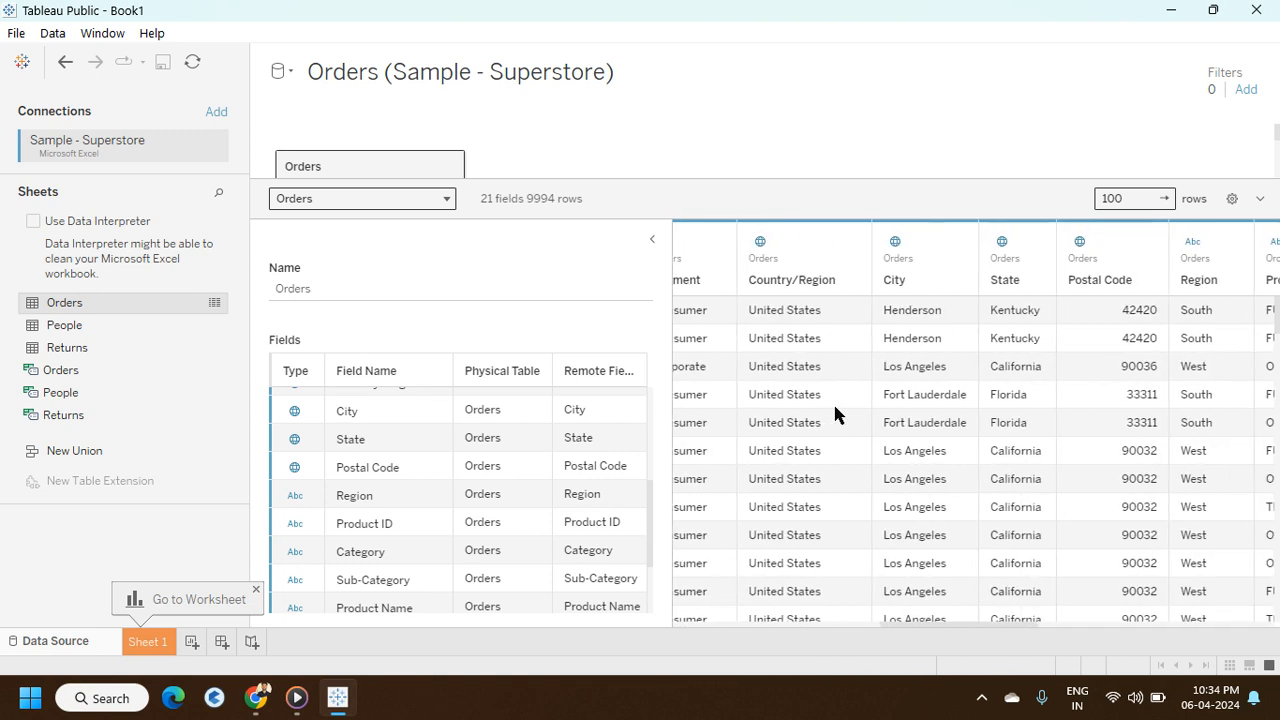
Open the Sheet 1 worksheet from the data source page and review the available worksheet and dashboard commands.
{"action": "scroll", "coordinate": [835, 415], "scroll_direction": "right", "scroll_amount": 2}
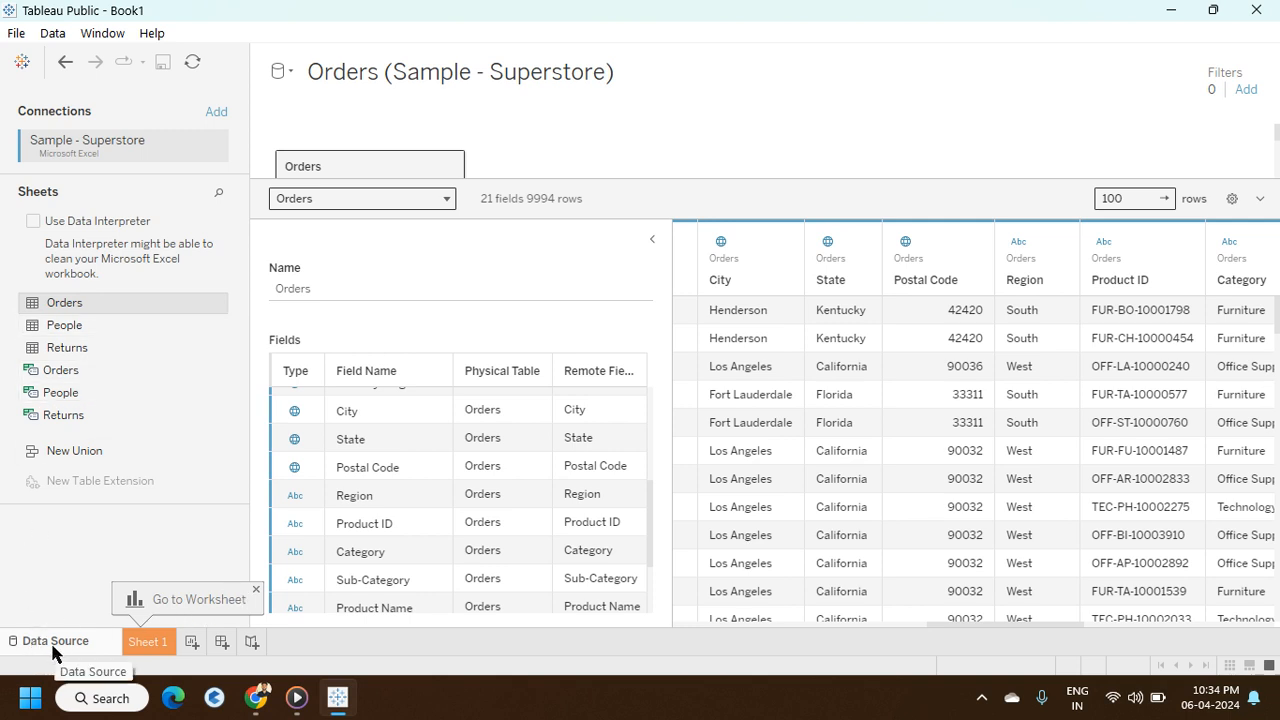
{"action": "left_click", "coordinate": [145, 645]}
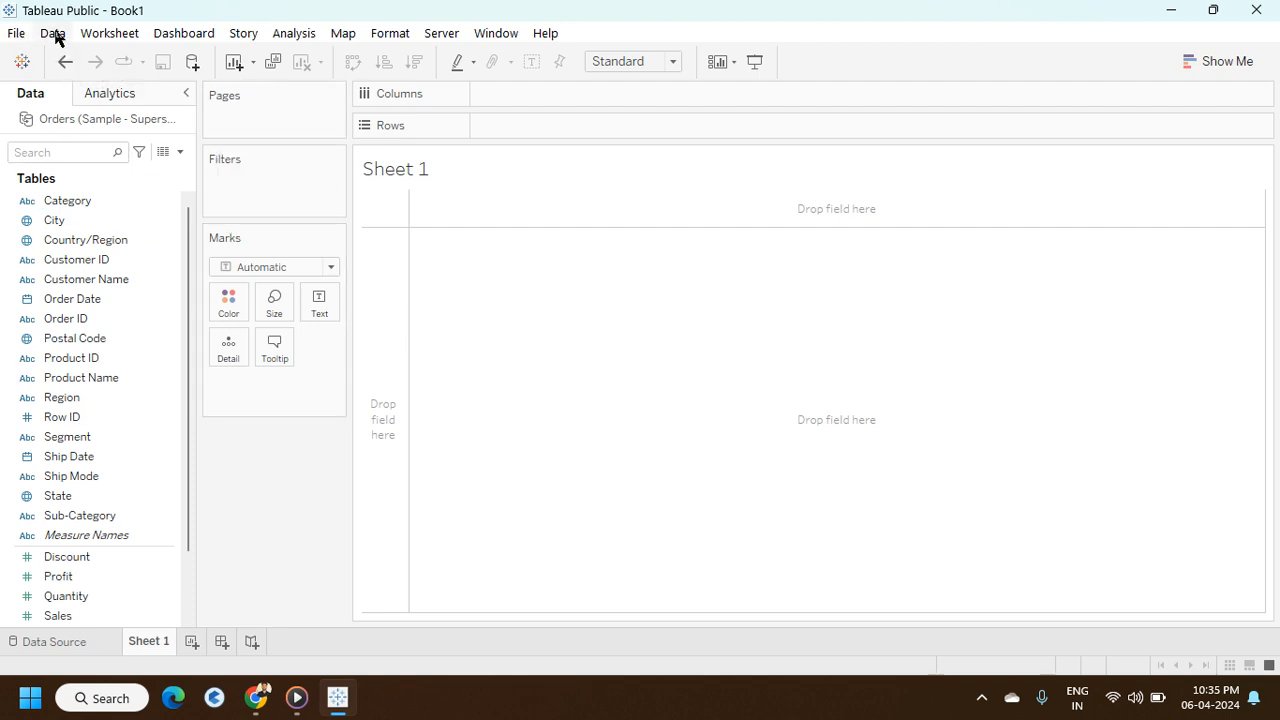
{"action": "left_click", "coordinate": [106, 35]}
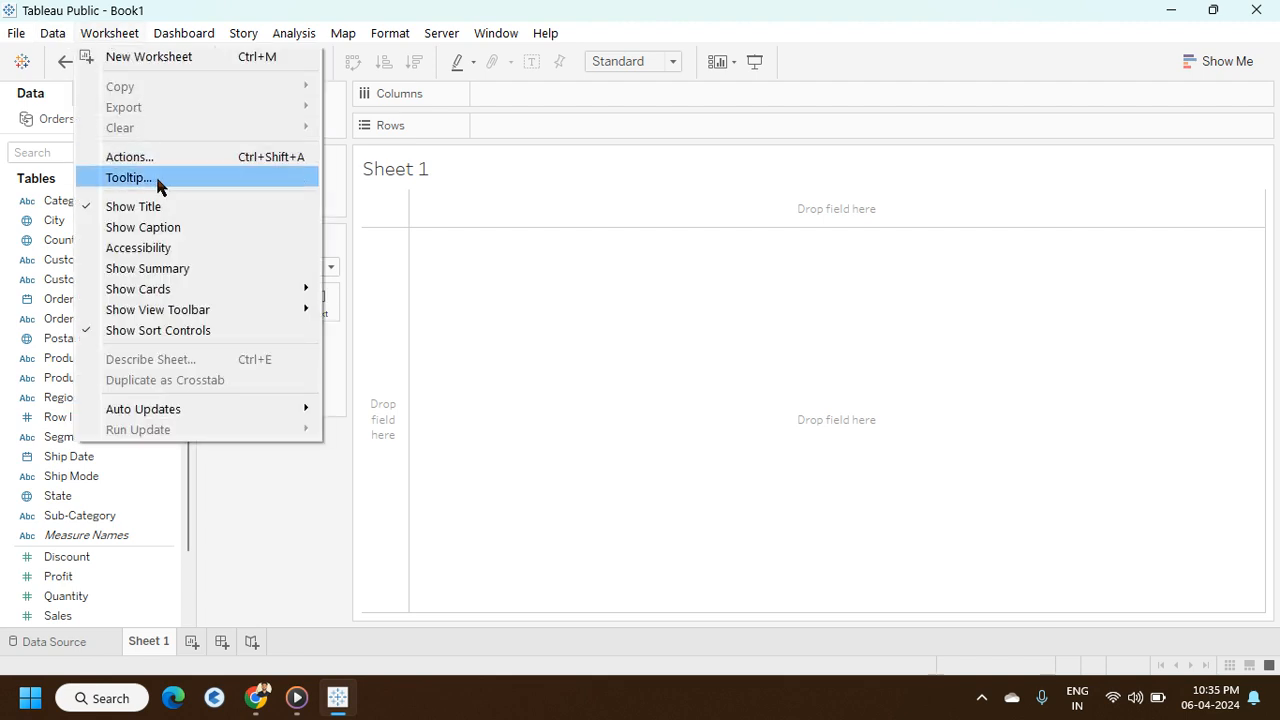
{"action": "left_click", "coordinate": [420, 285]}
{"action": "left_click", "coordinate": [186, 34]}
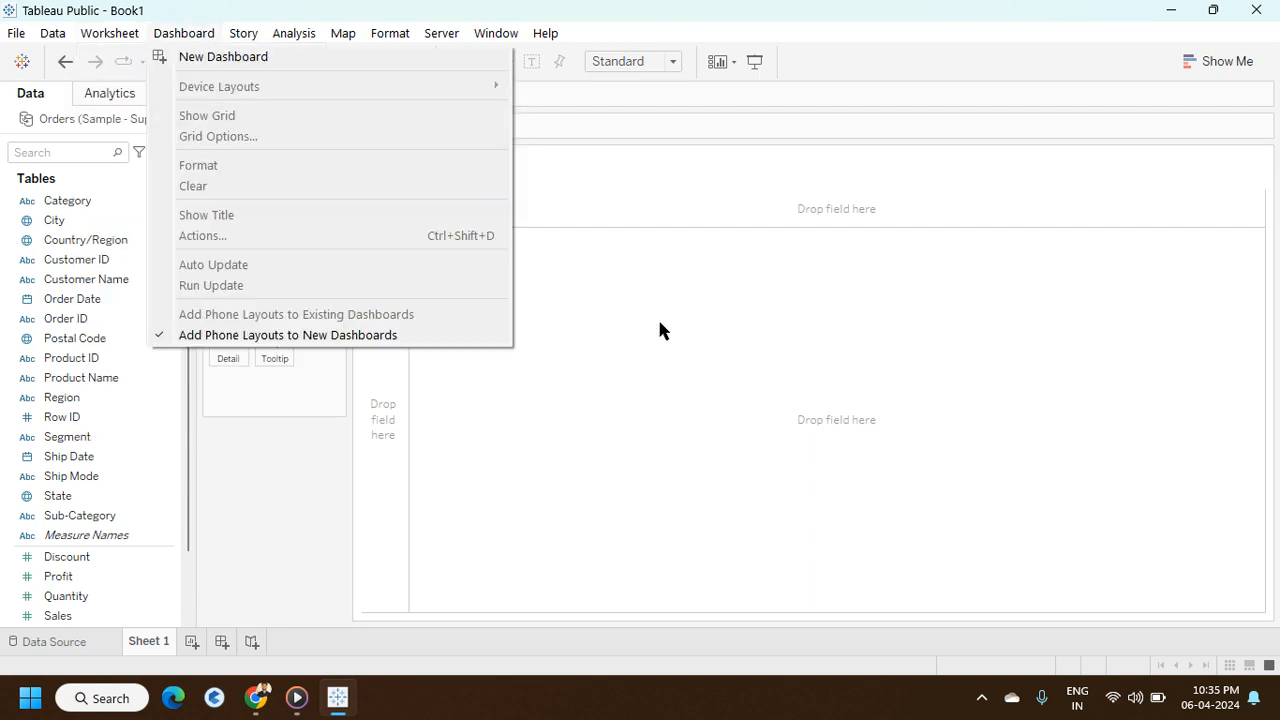
{"action": "left_click", "coordinate": [590, 290]}
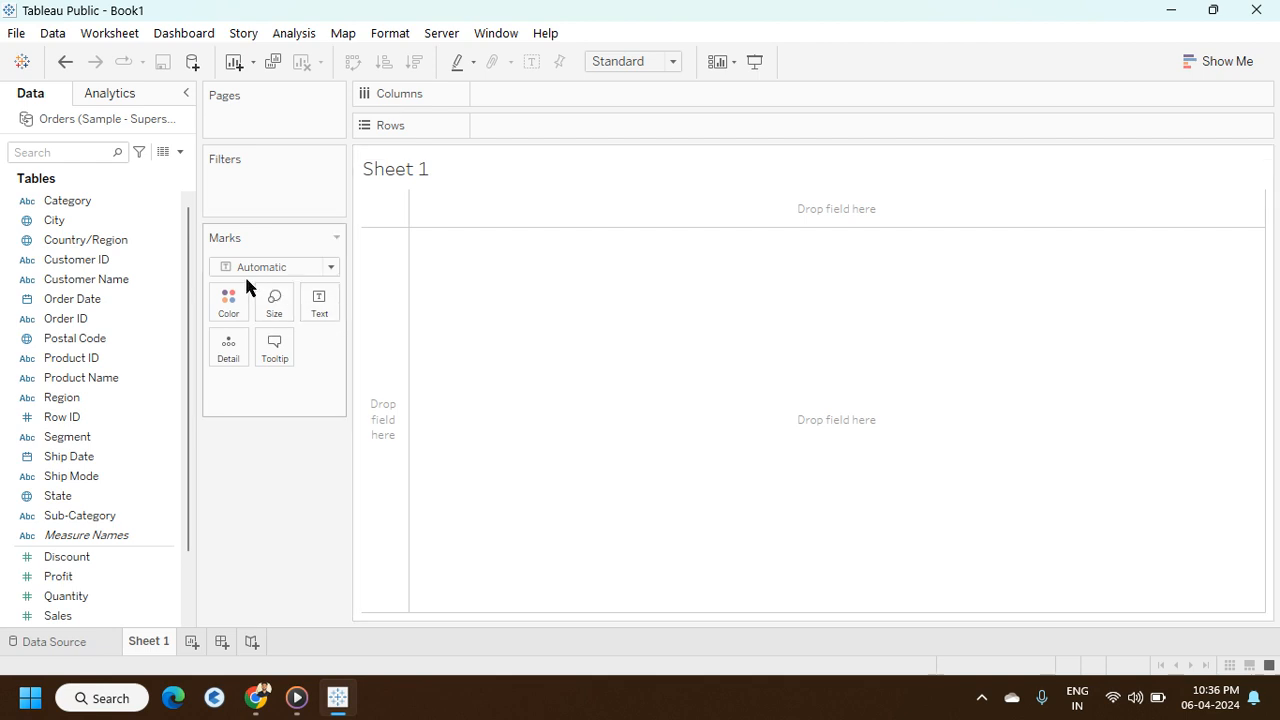
Examine the Orders table's dimensions and measures in the worksheet's field list, from Category through Measure Values.
{"action": "left_click", "coordinate": [114, 339]}
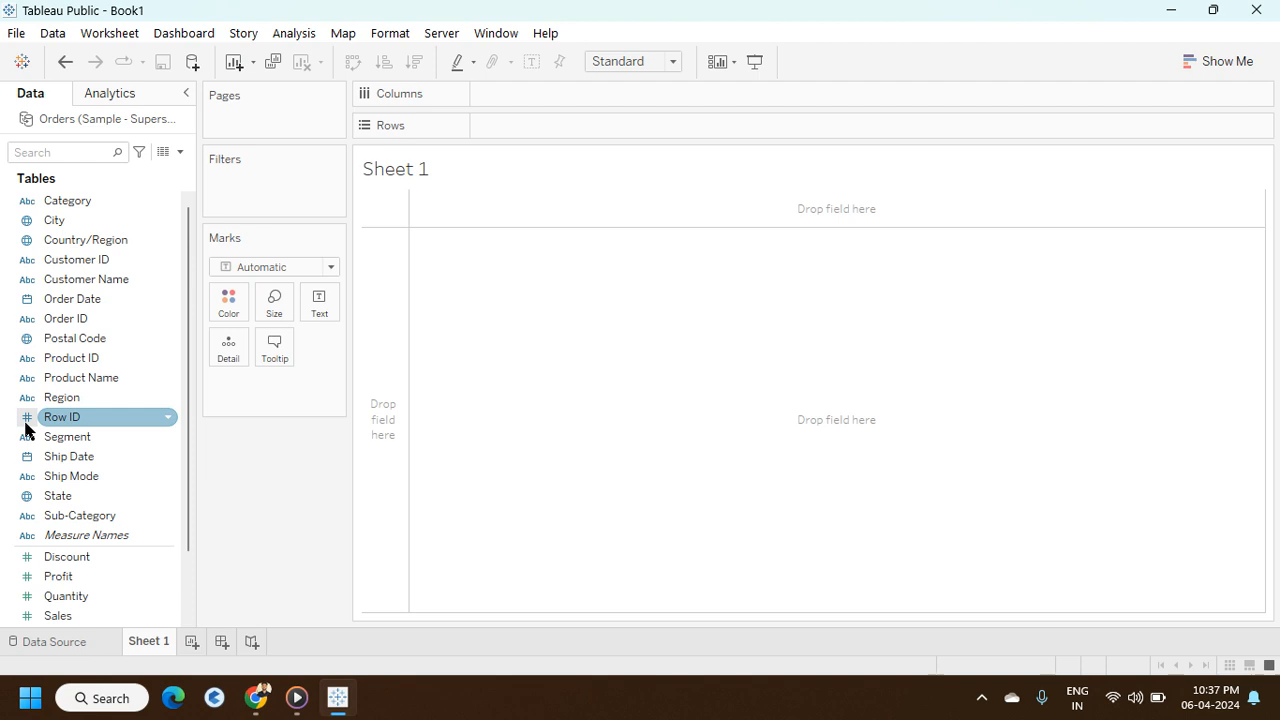
{"action": "scroll", "coordinate": [25, 428], "scroll_direction": "down", "scroll_amount": 2}
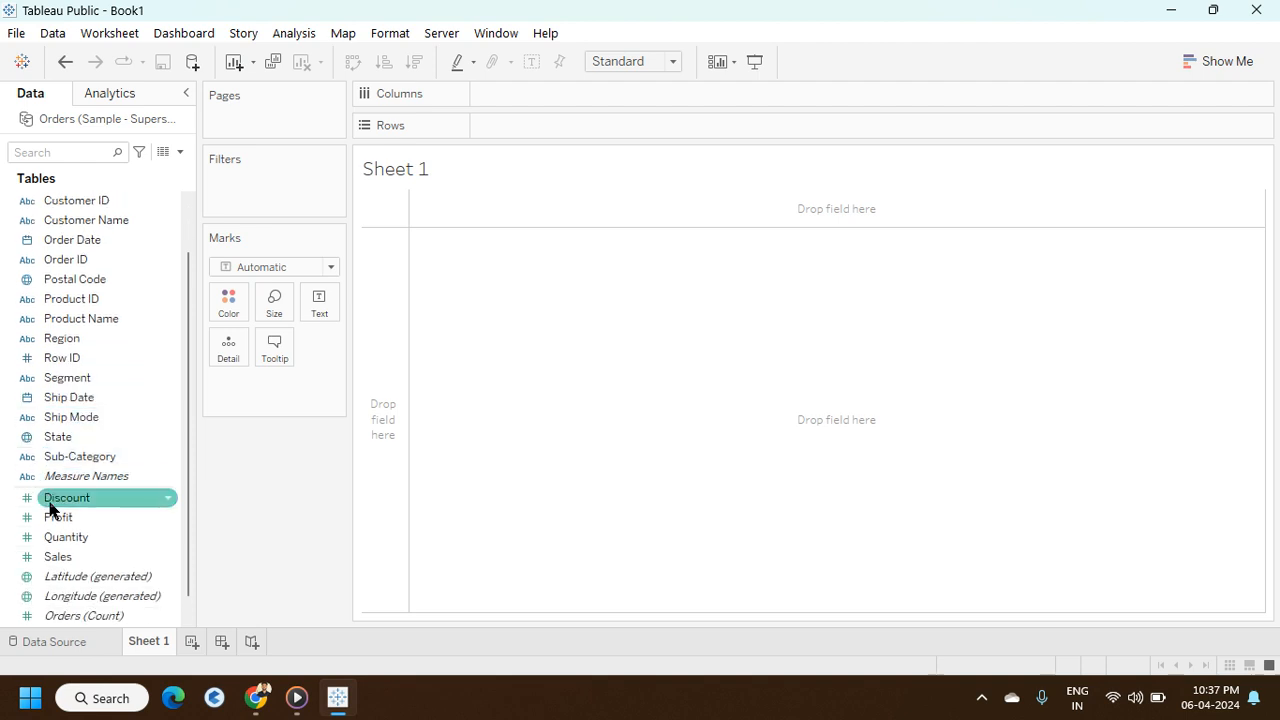
{"action": "scroll", "coordinate": [50, 509], "scroll_direction": "down", "scroll_amount": 1}
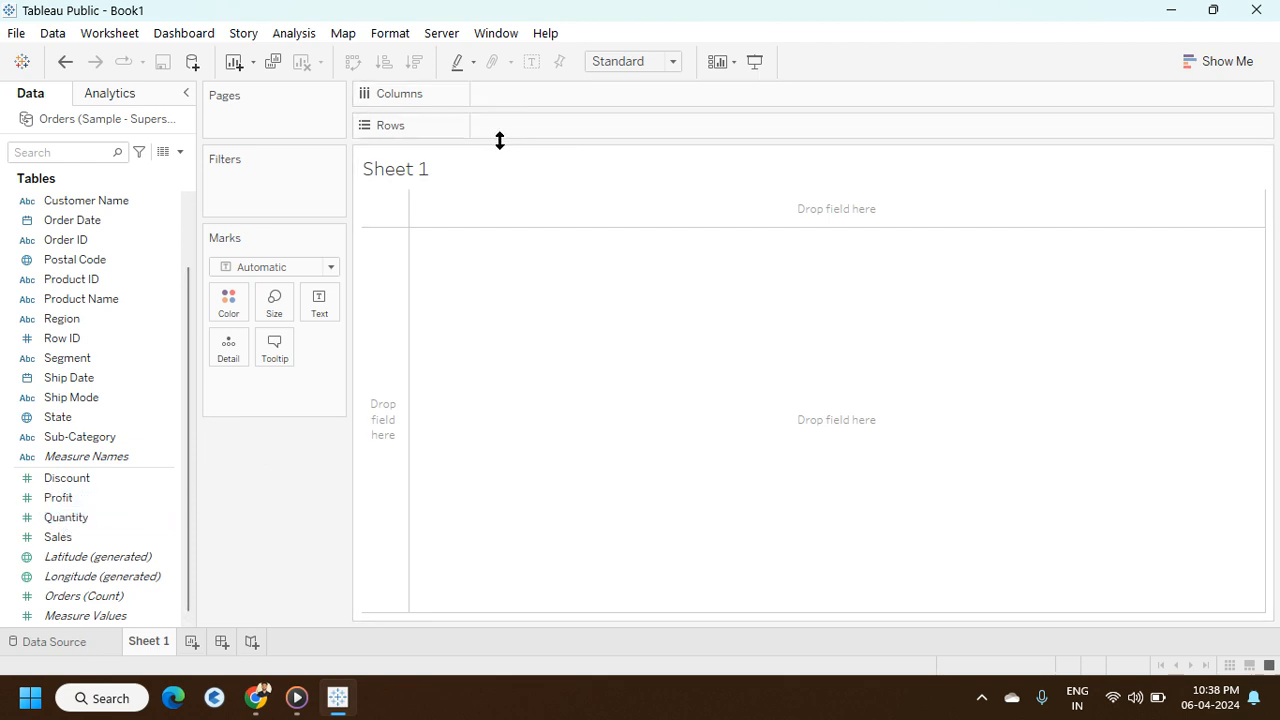
{"action": "left_click", "coordinate": [114, 200]}
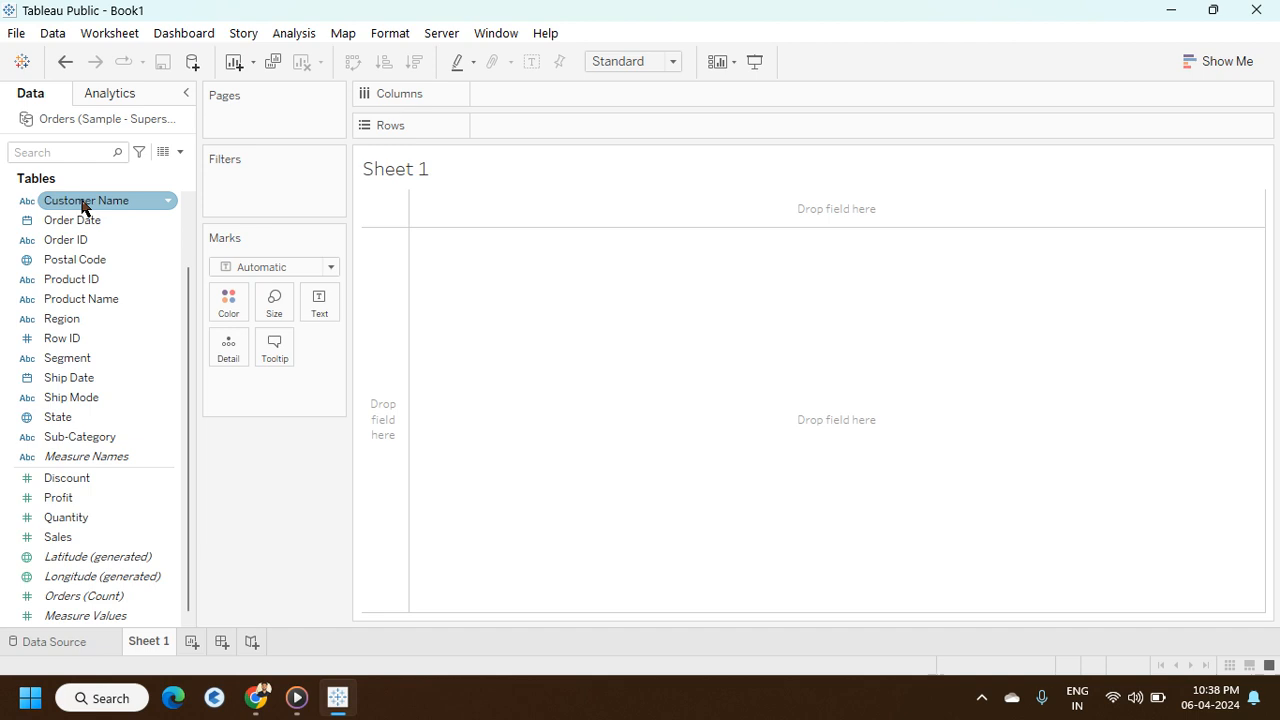
{"action": "scroll", "coordinate": [74, 262], "scroll_direction": "up", "scroll_amount": 2}
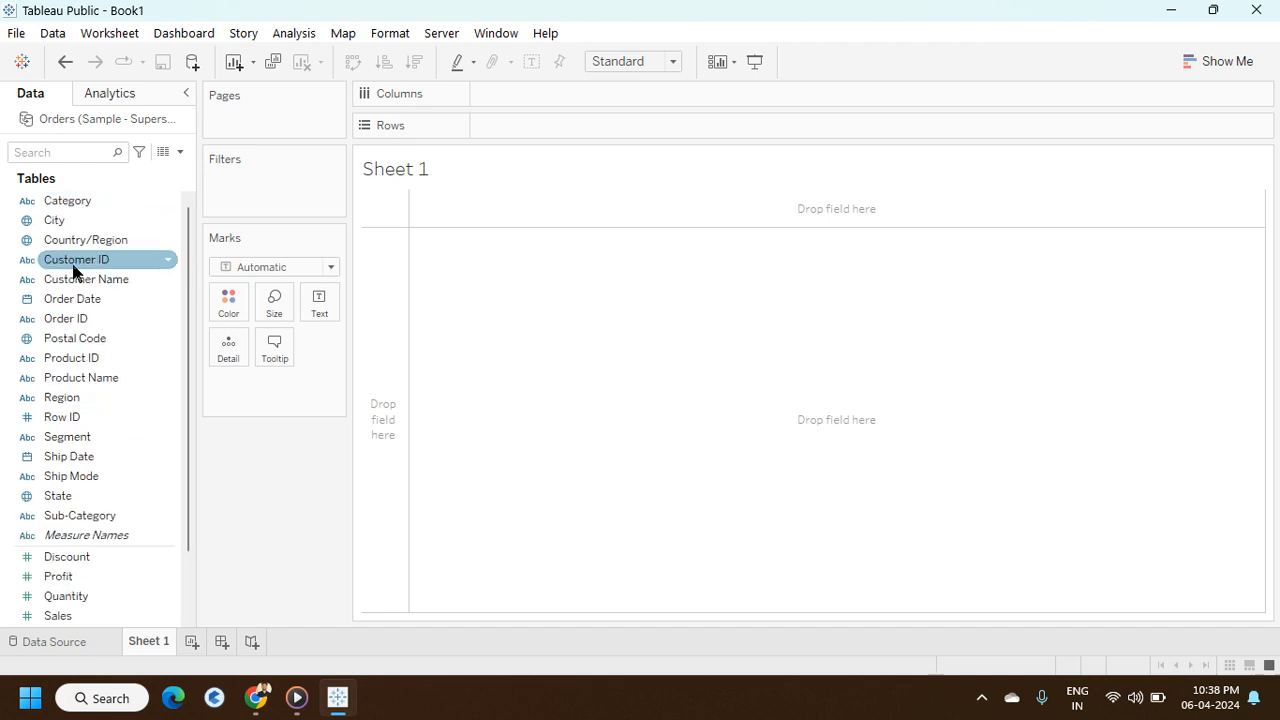
Build a bar chart with Category on columns and the sum of Profit on rows, and view the Show Me chart types.
{"action": "left_click_drag", "start_coordinate": [84, 201], "coordinate": [526, 101]}
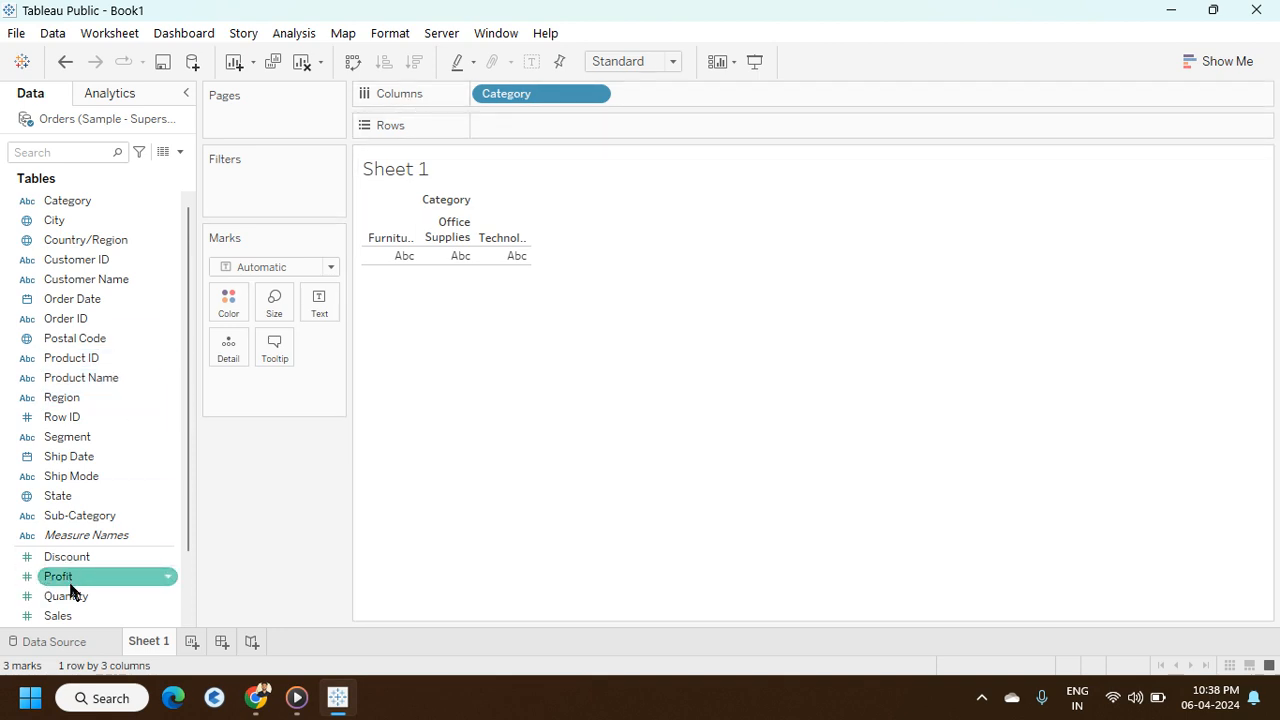
{"action": "left_click_drag", "start_coordinate": [71, 586], "coordinate": [527, 136]}
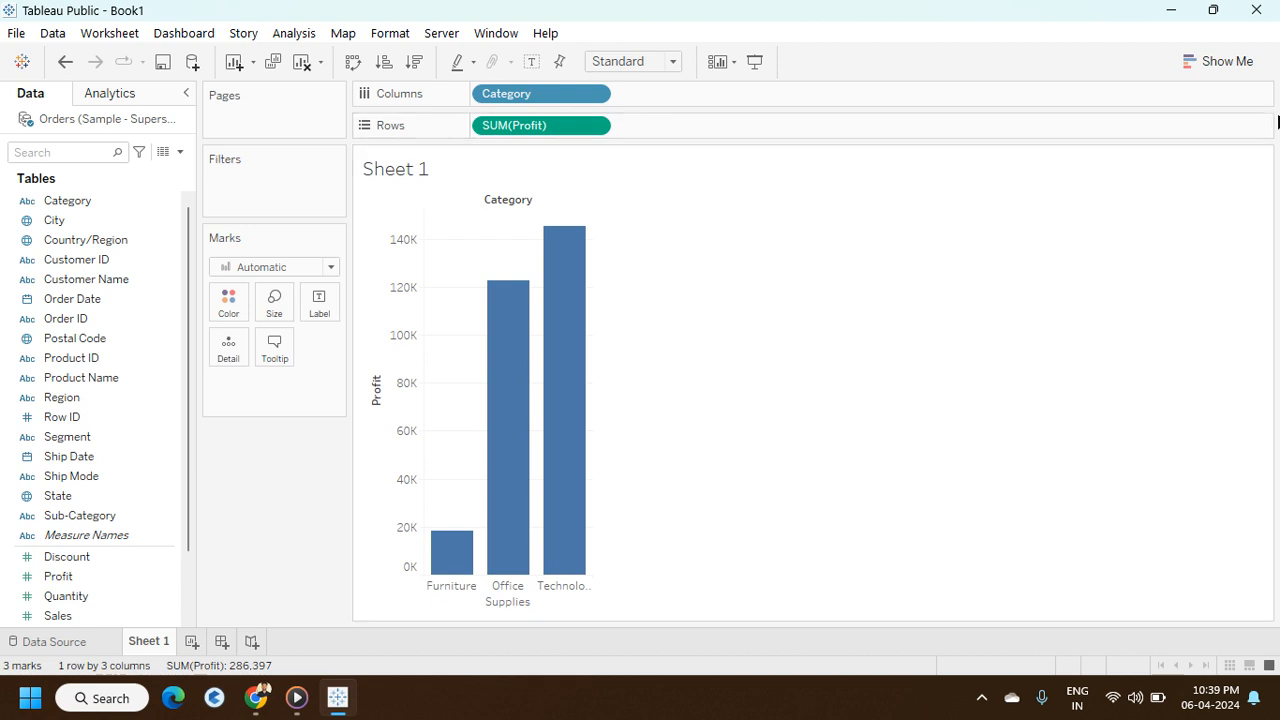
{"action": "left_click", "coordinate": [1222, 64]}
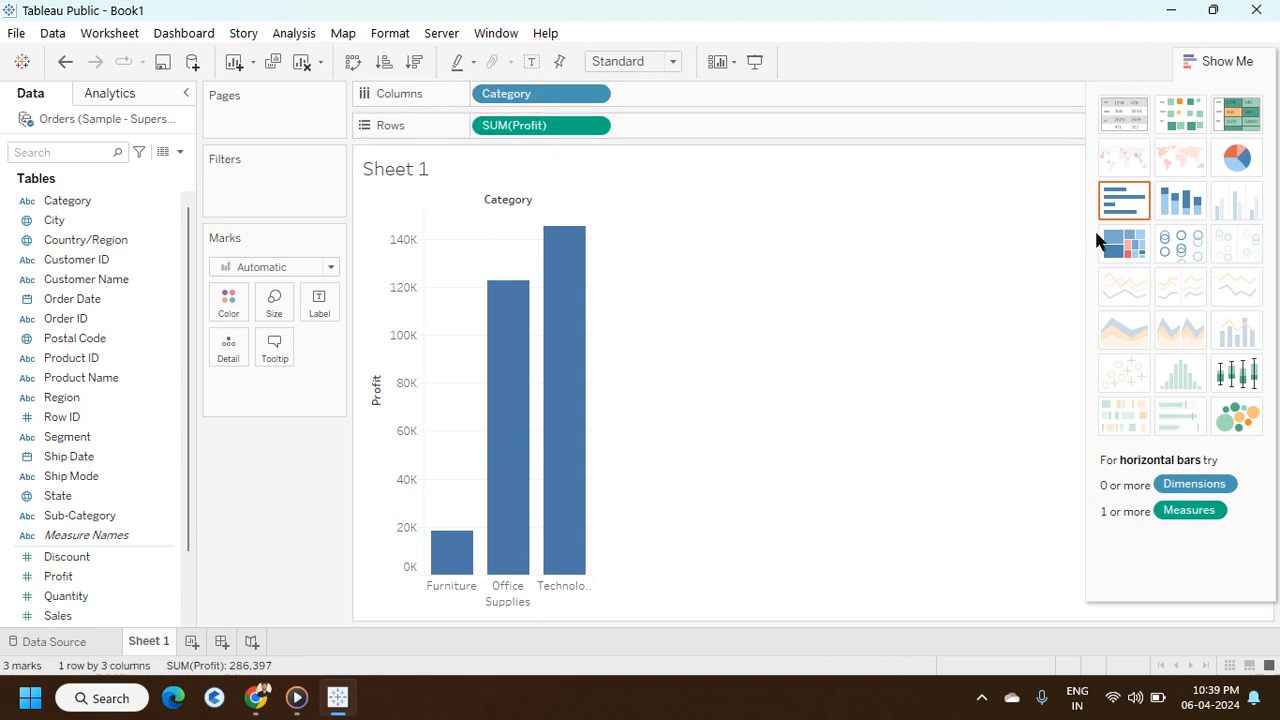
{"action": "mouse_move", "coordinate": [527, 368]}
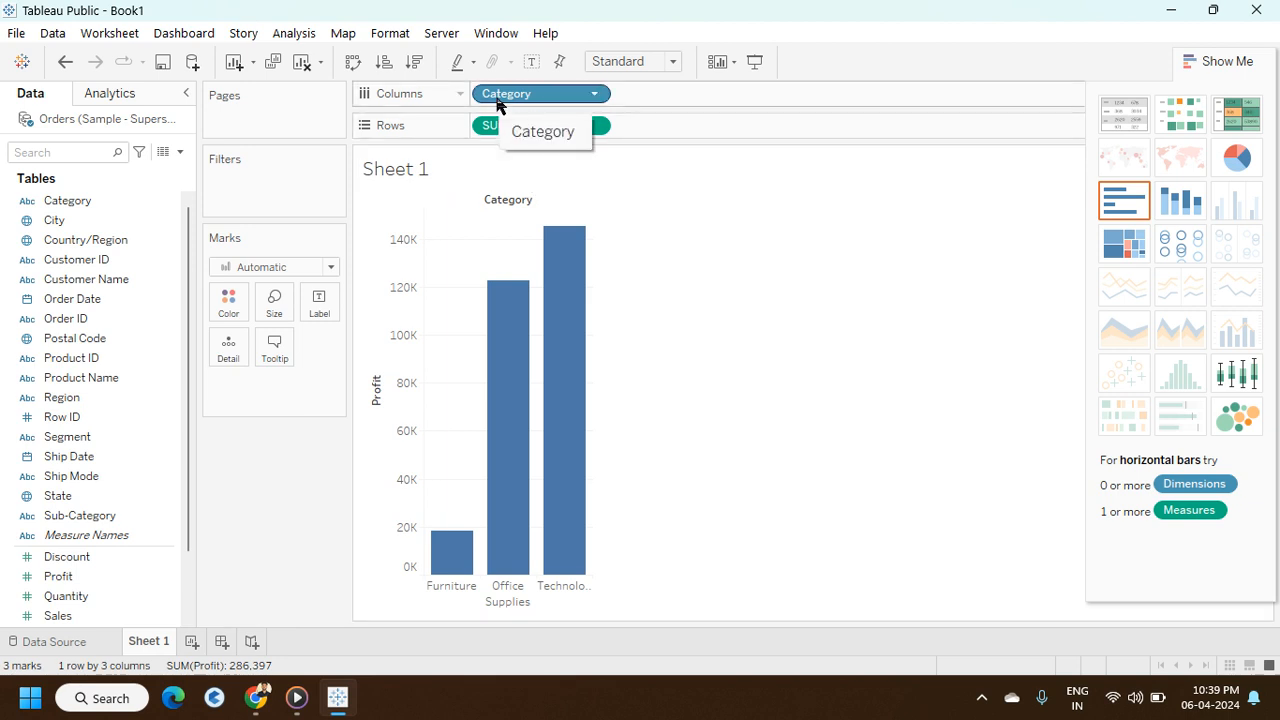
Swap the chart's rows and columns, hide the Show Me chart types, and set the view to Fit Height.
{"action": "left_click", "coordinate": [353, 63]}
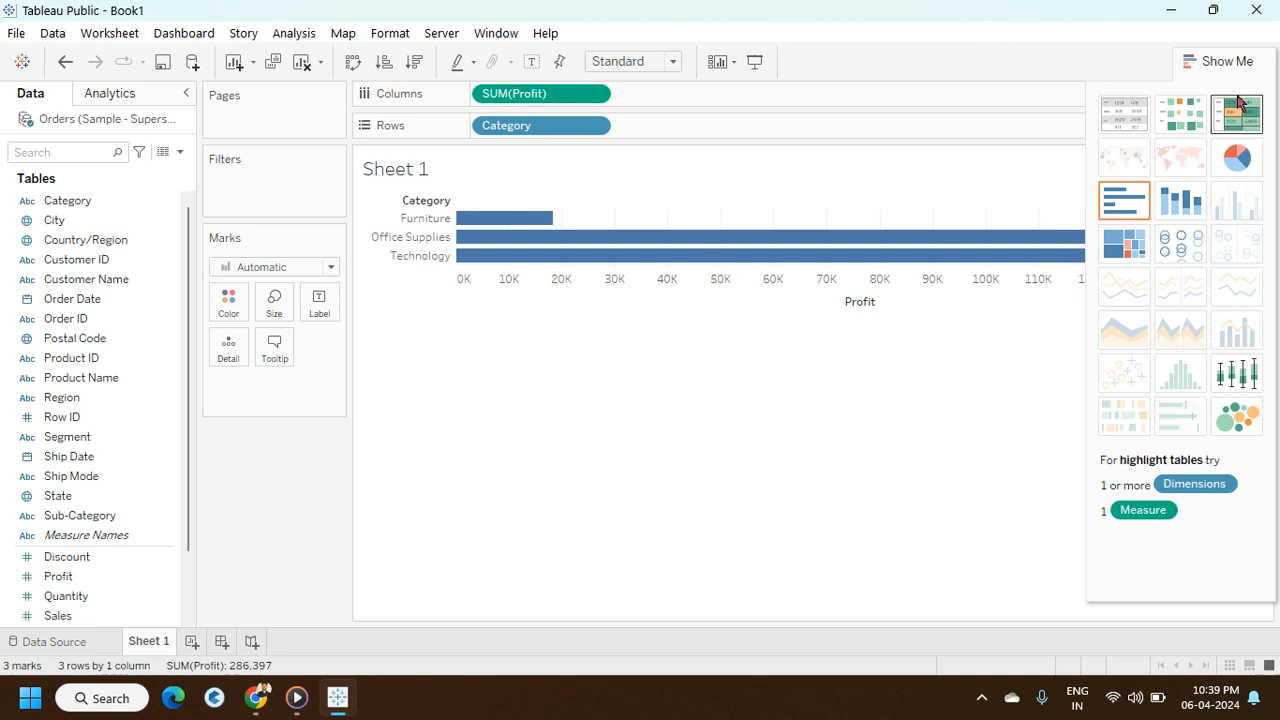
{"action": "left_click", "coordinate": [1236, 63]}
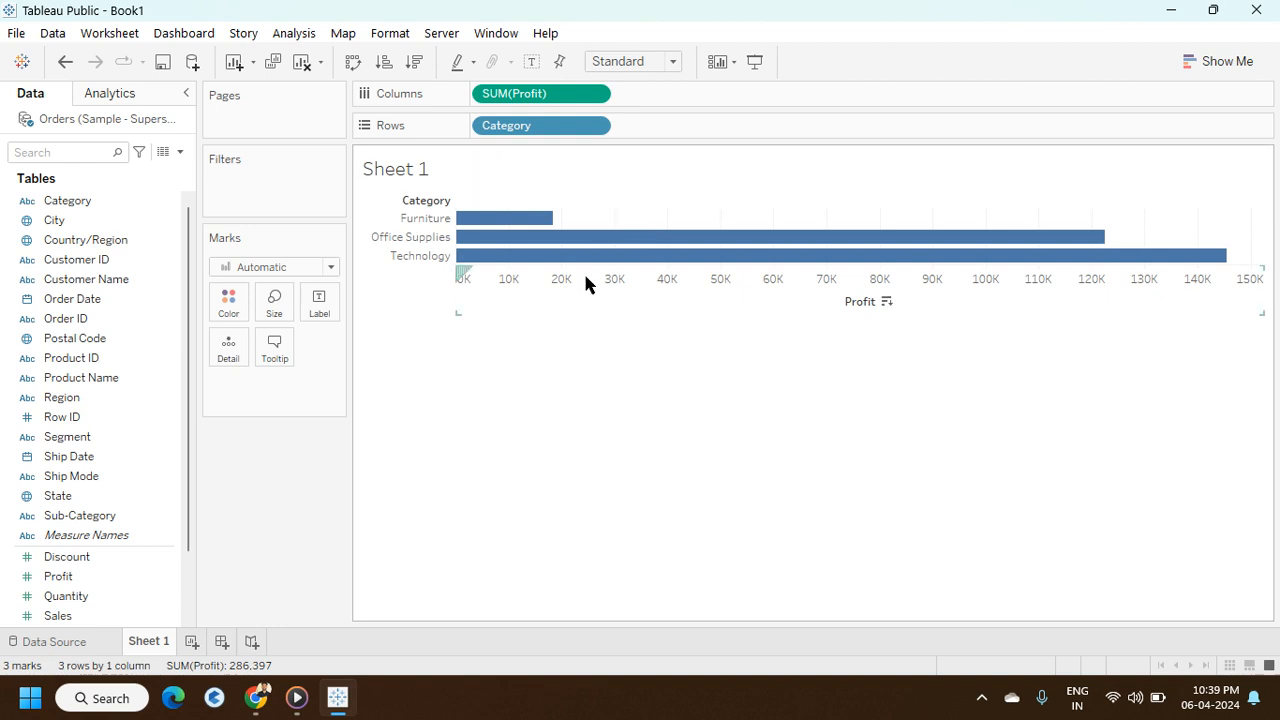
{"action": "left_click", "coordinate": [676, 64]}
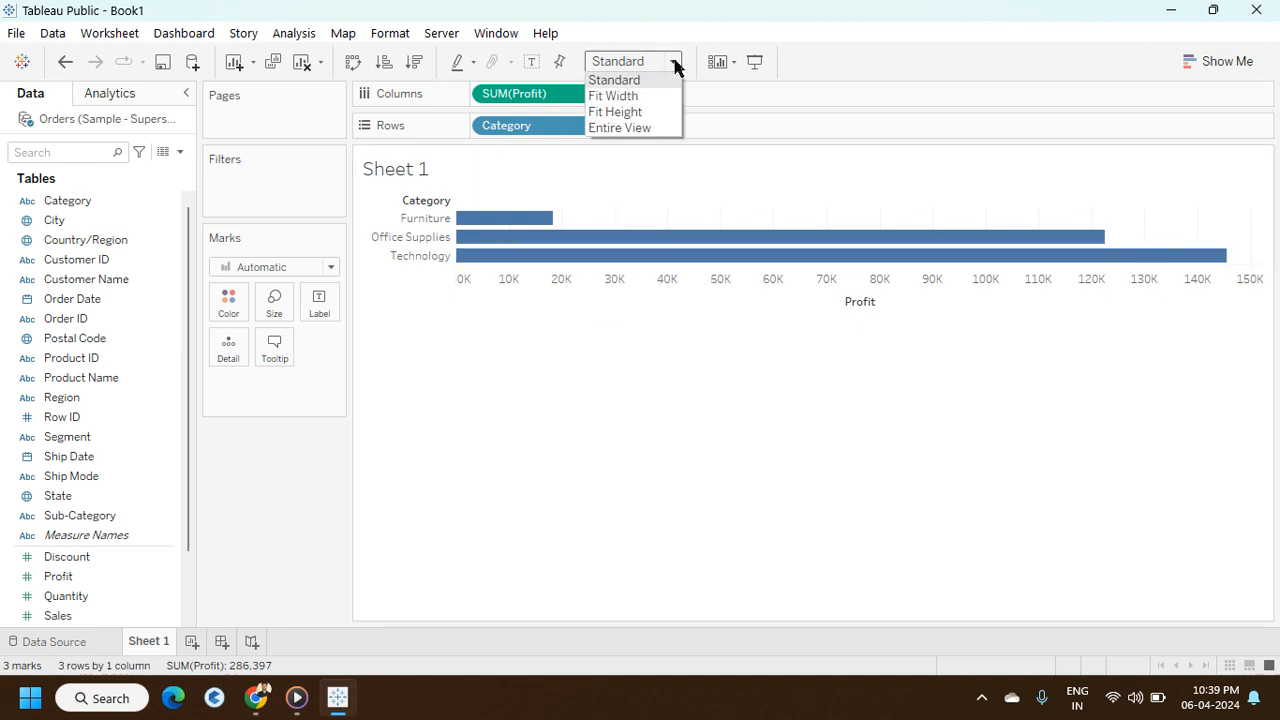
{"action": "left_click", "coordinate": [617, 112]}
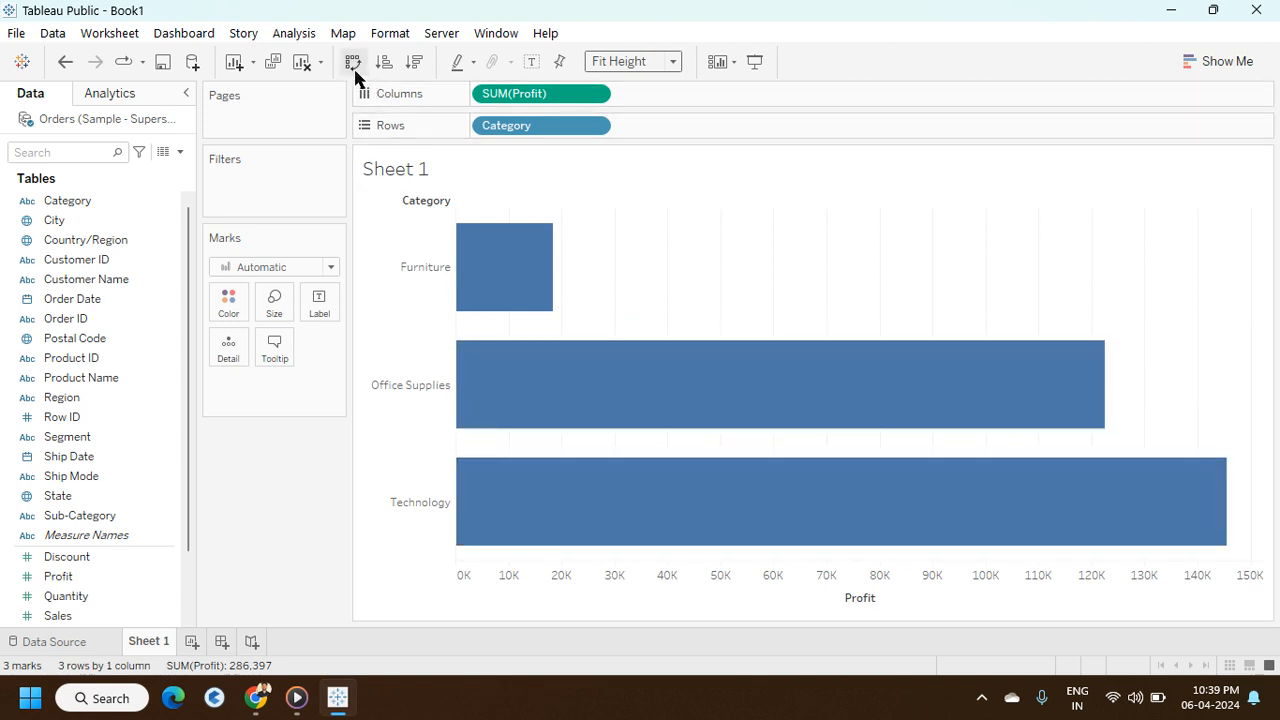
Sort the Category bars by Profit in descending order after trying the ascending sort.
{"action": "left_click", "coordinate": [384, 62]}
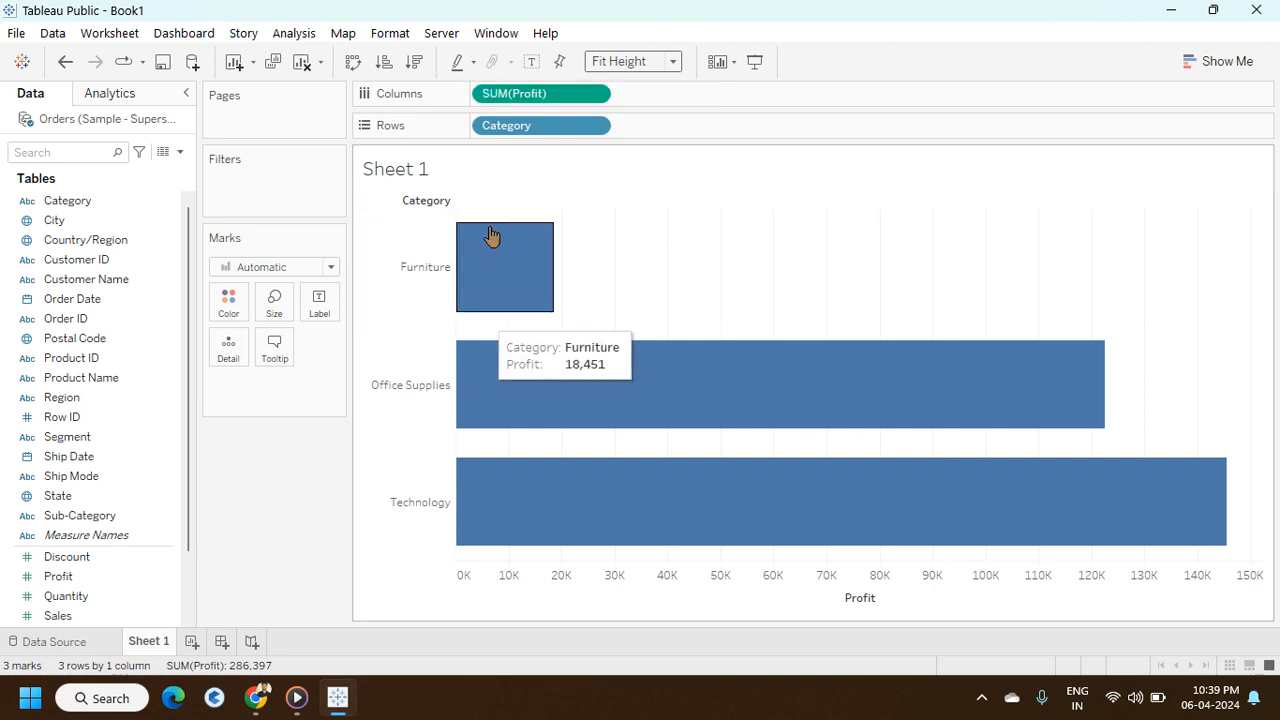
{"action": "left_click", "coordinate": [415, 63]}
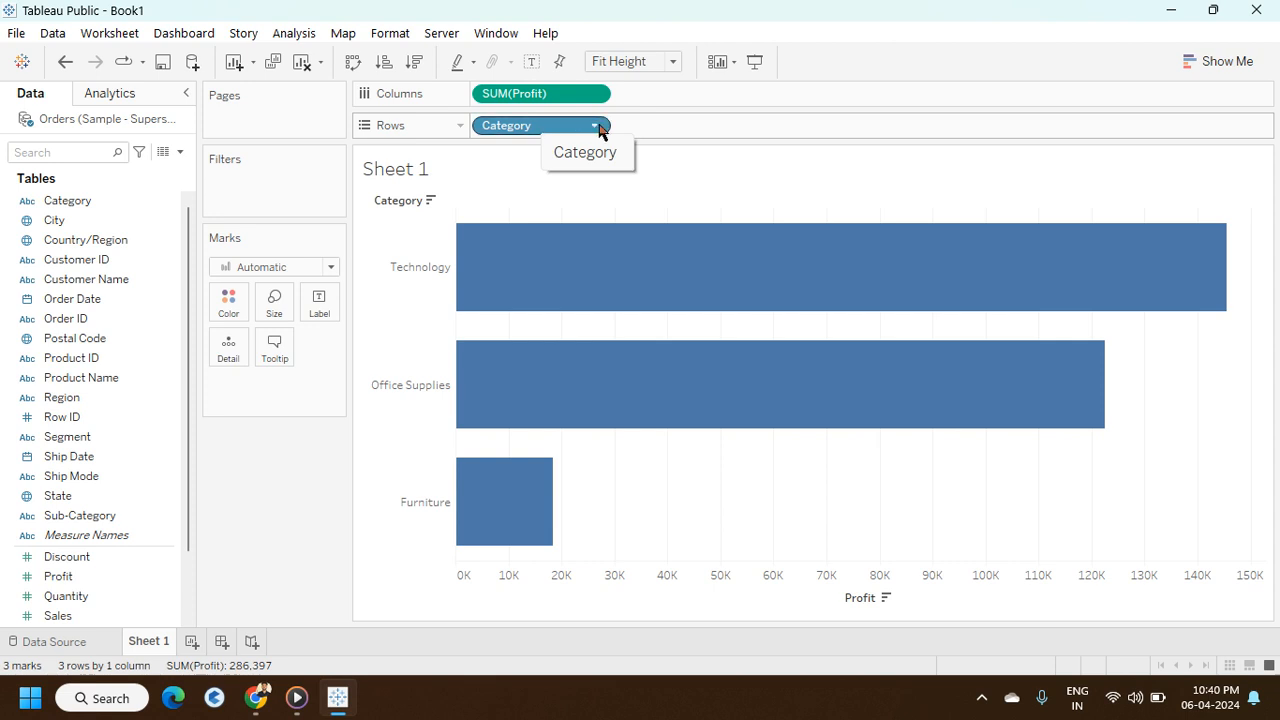
{"action": "mouse_move", "coordinate": [605, 252]}
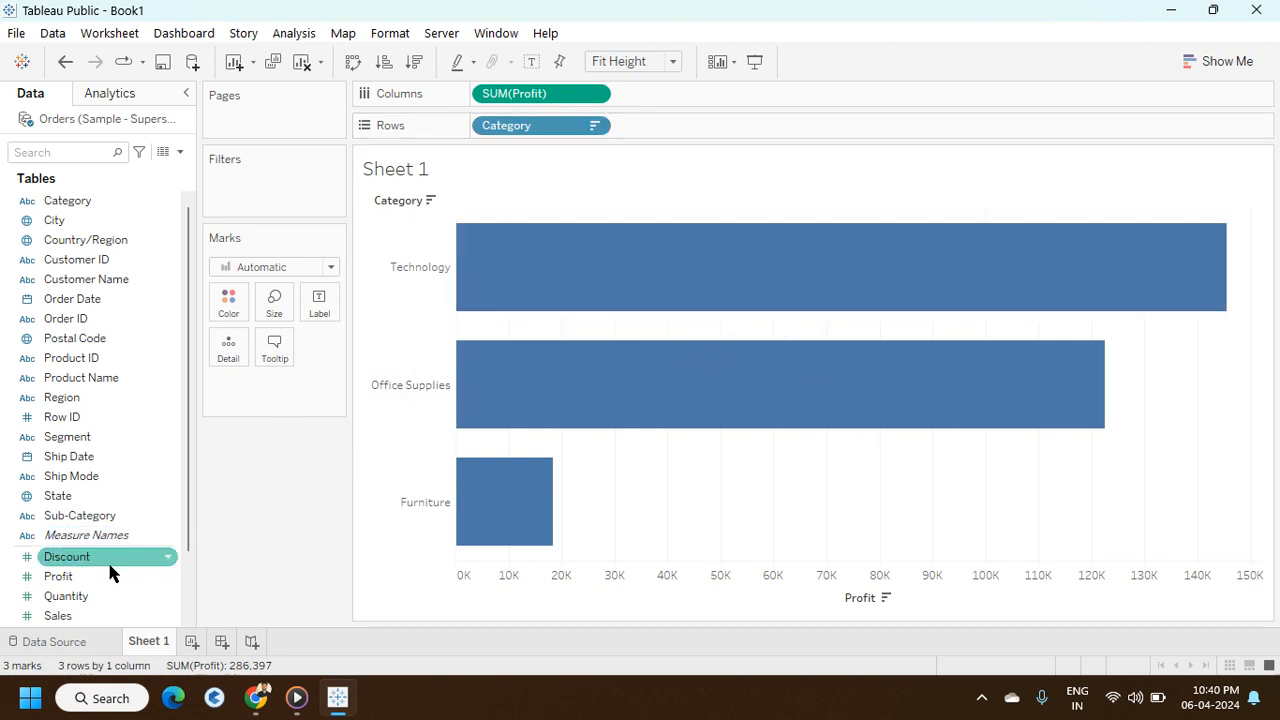
Label the bars with the sum of Profit and color them by the sum of Sales.
{"action": "left_click_drag", "start_coordinate": [108, 576], "coordinate": [327, 299]}
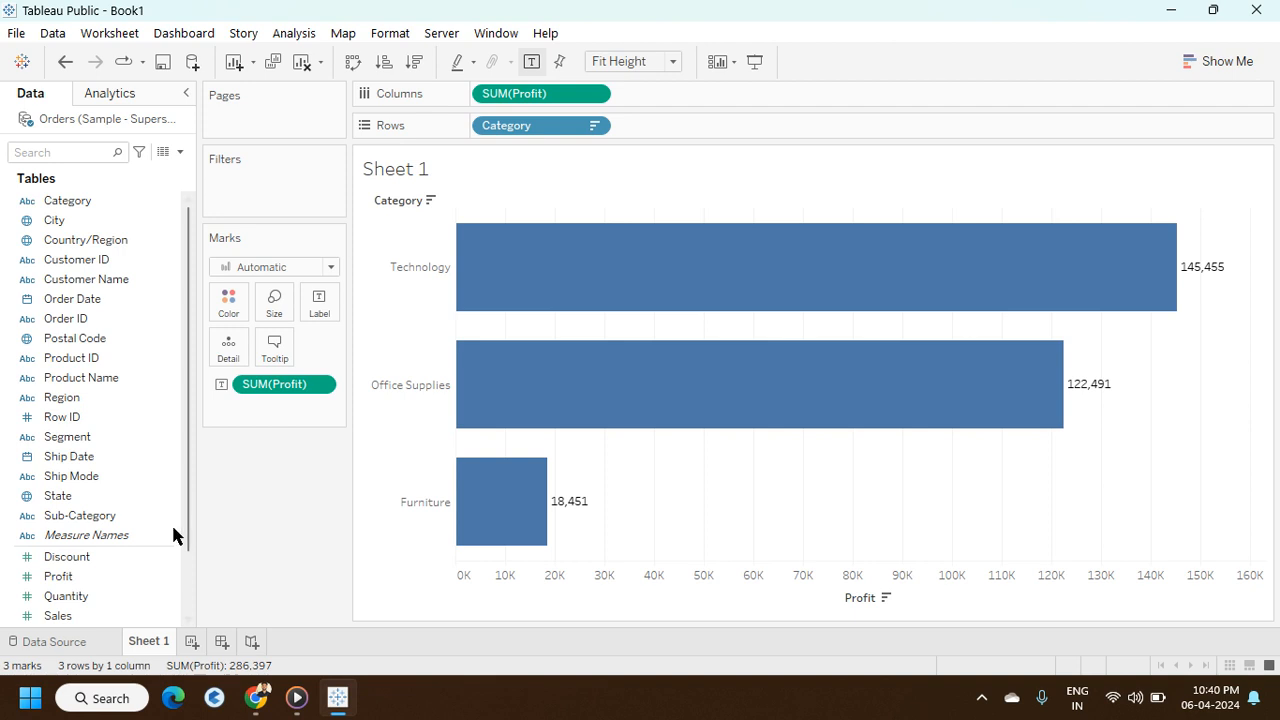
{"action": "left_click", "coordinate": [125, 560]}
{"action": "scroll", "coordinate": [125, 563], "scroll_direction": "down", "scroll_amount": 2}
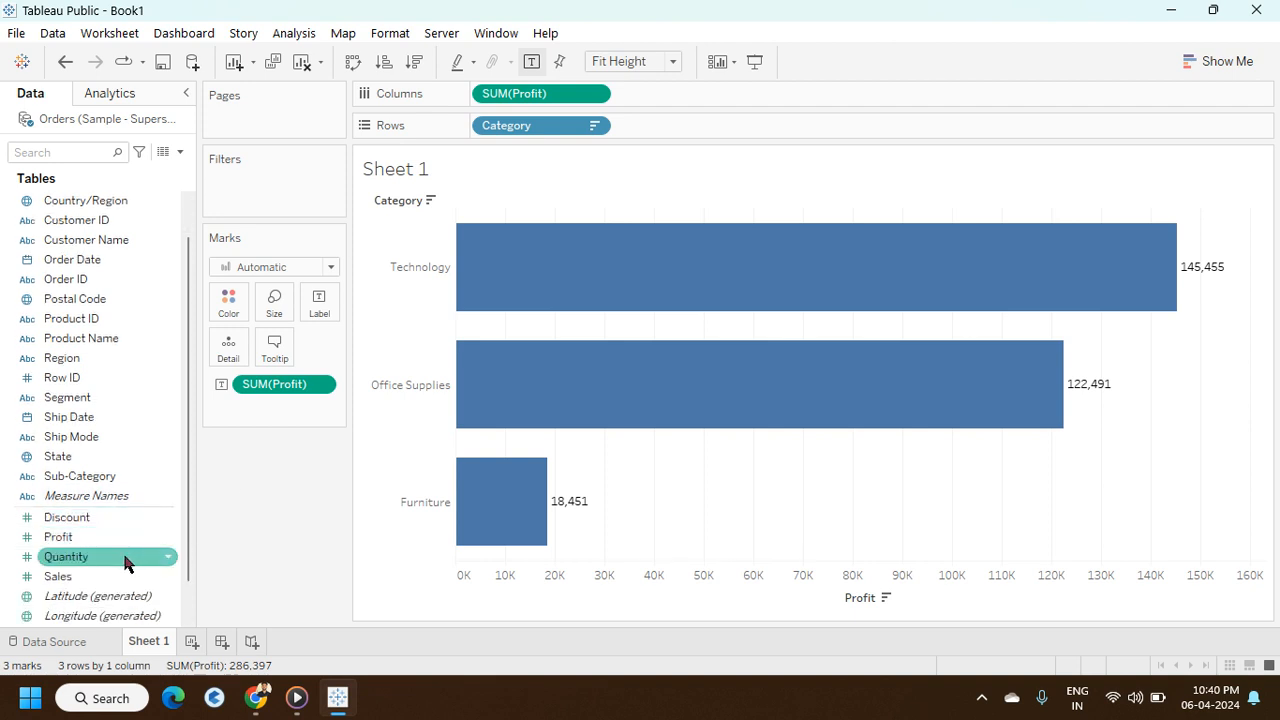
{"action": "mouse_move", "coordinate": [115, 576]}
{"action": "left_mouse_down"}
{"action": "mouse_move", "coordinate": [177, 520]}
{"action": "mouse_move", "coordinate": [240, 372]}
{"action": "mouse_move", "coordinate": [241, 299]}
{"action": "left_mouse_up"}
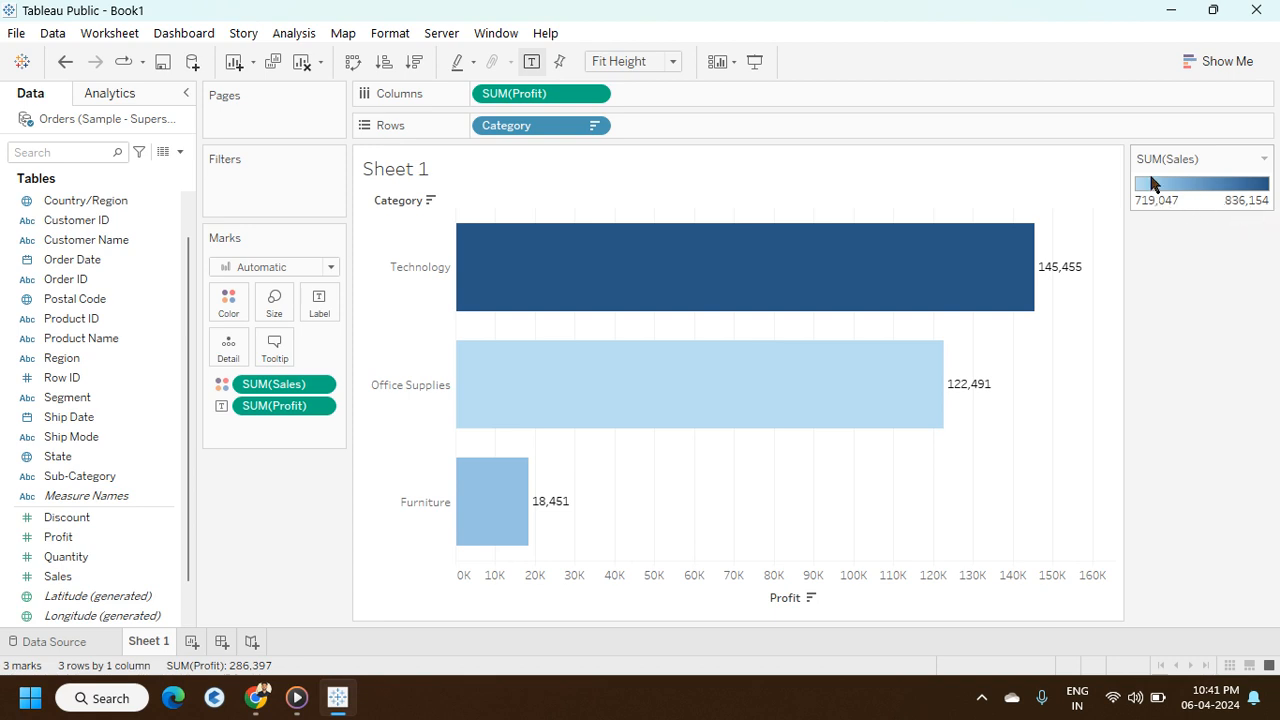
{"action": "mouse_move", "coordinate": [912, 244]}
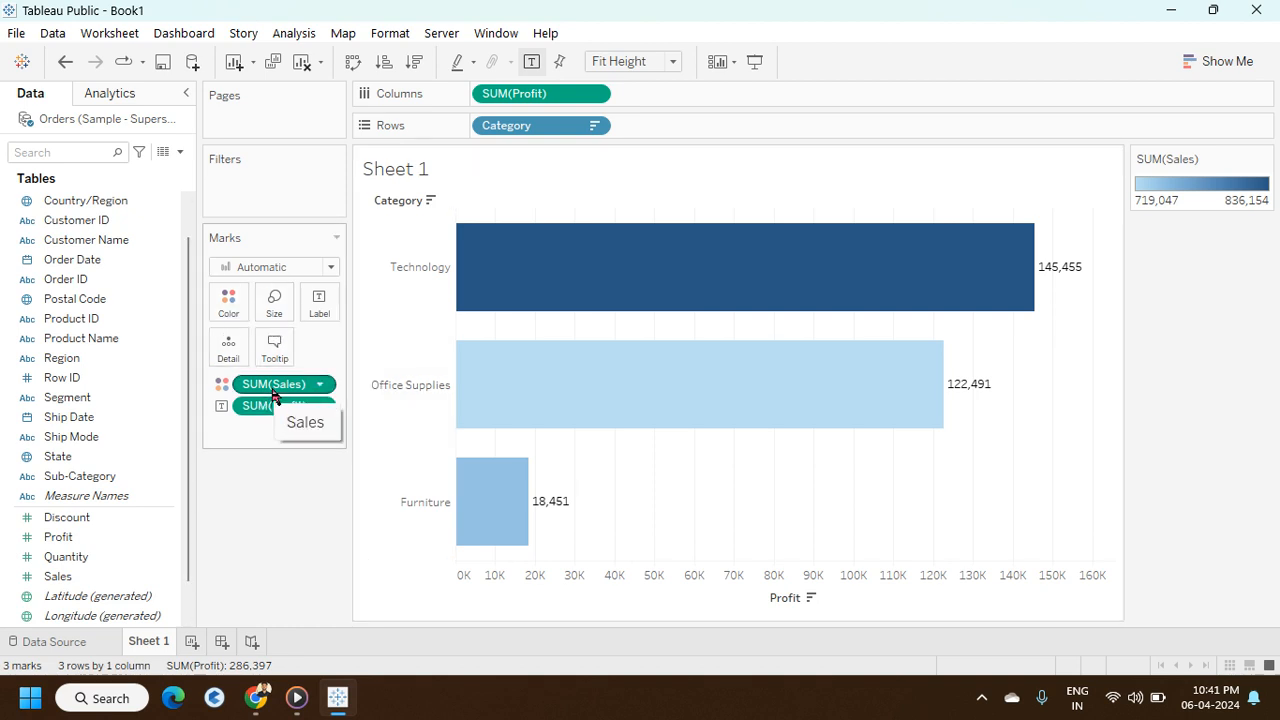
Move the sum of Sales from Color to Size and check the Technology and Furniture bars' tooltips.
{"action": "left_click_drag", "start_coordinate": [274, 393], "coordinate": [279, 340]}
{"action": "left_click_drag", "start_coordinate": [253, 341], "coordinate": [277, 308]}
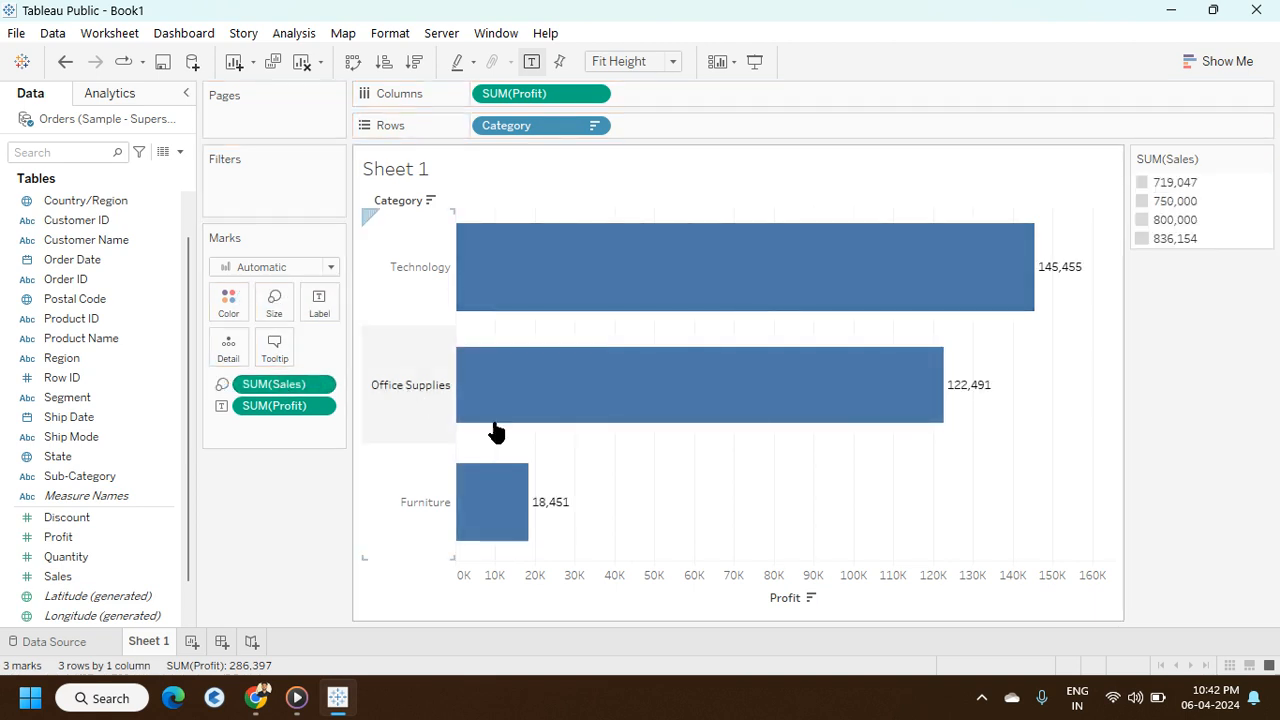
{"action": "mouse_move", "coordinate": [665, 244]}
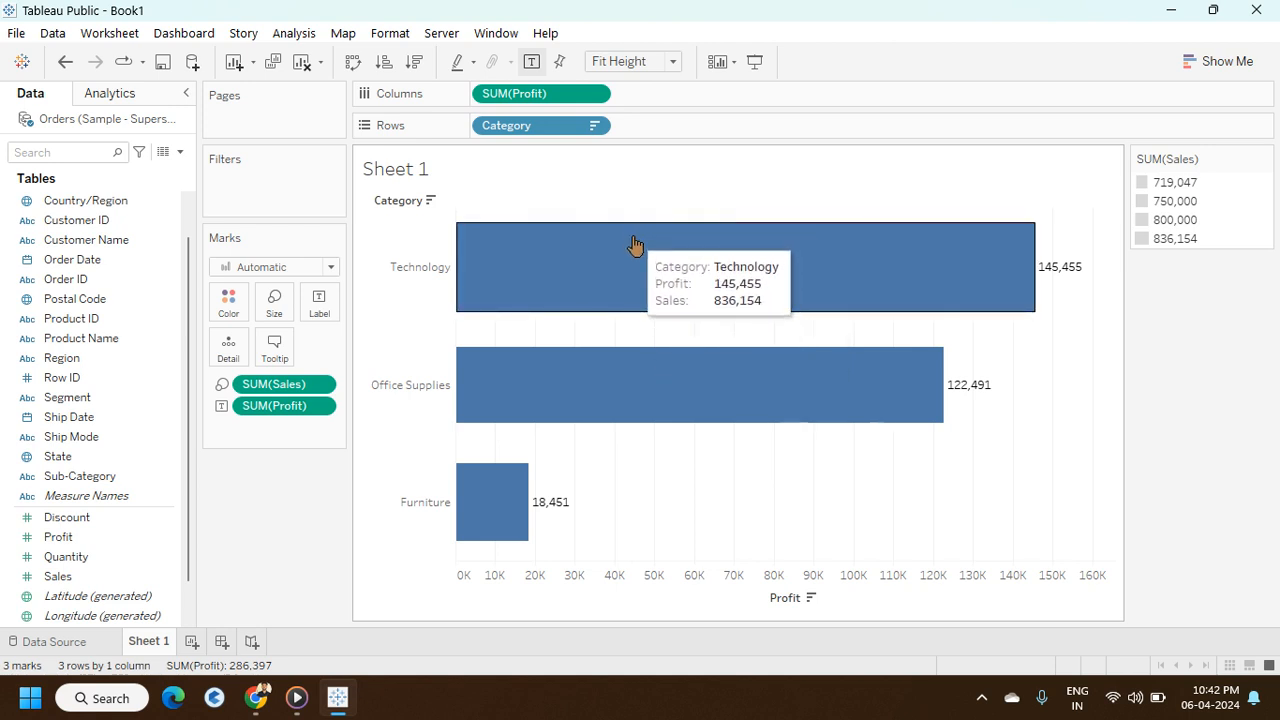
{"action": "mouse_move", "coordinate": [510, 493]}
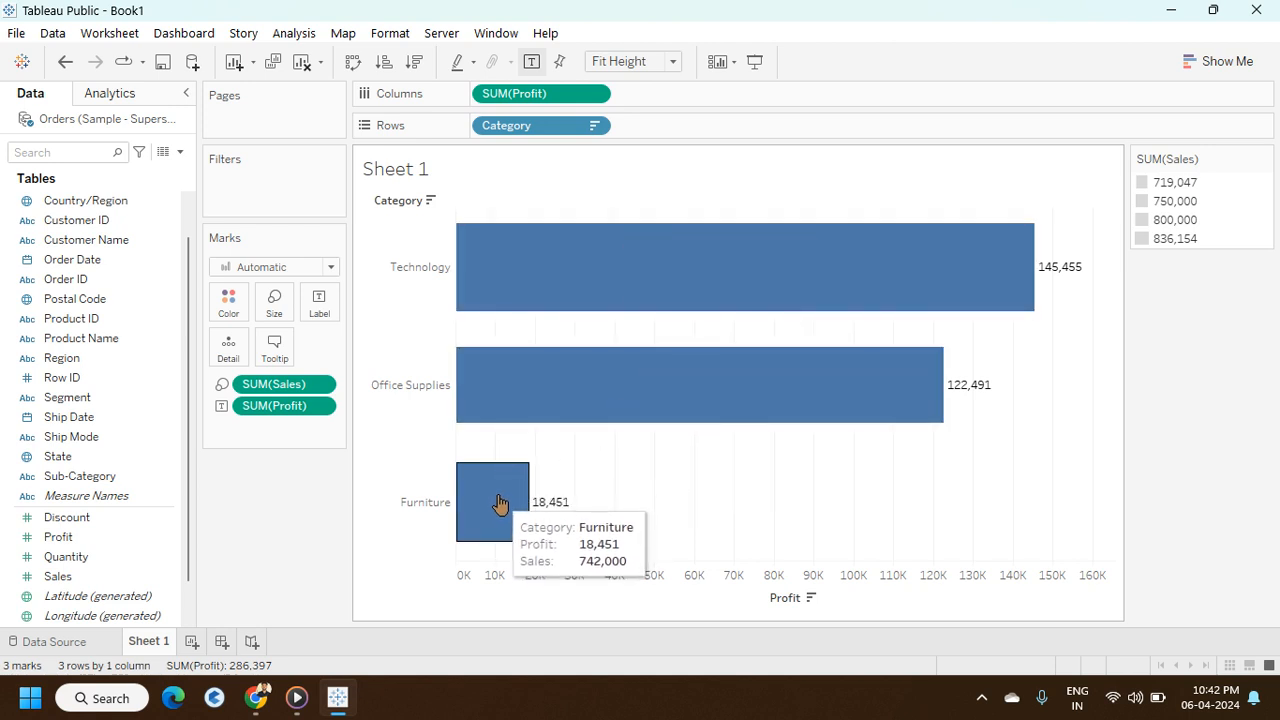
{"action": "mouse_move", "coordinate": [557, 371]}
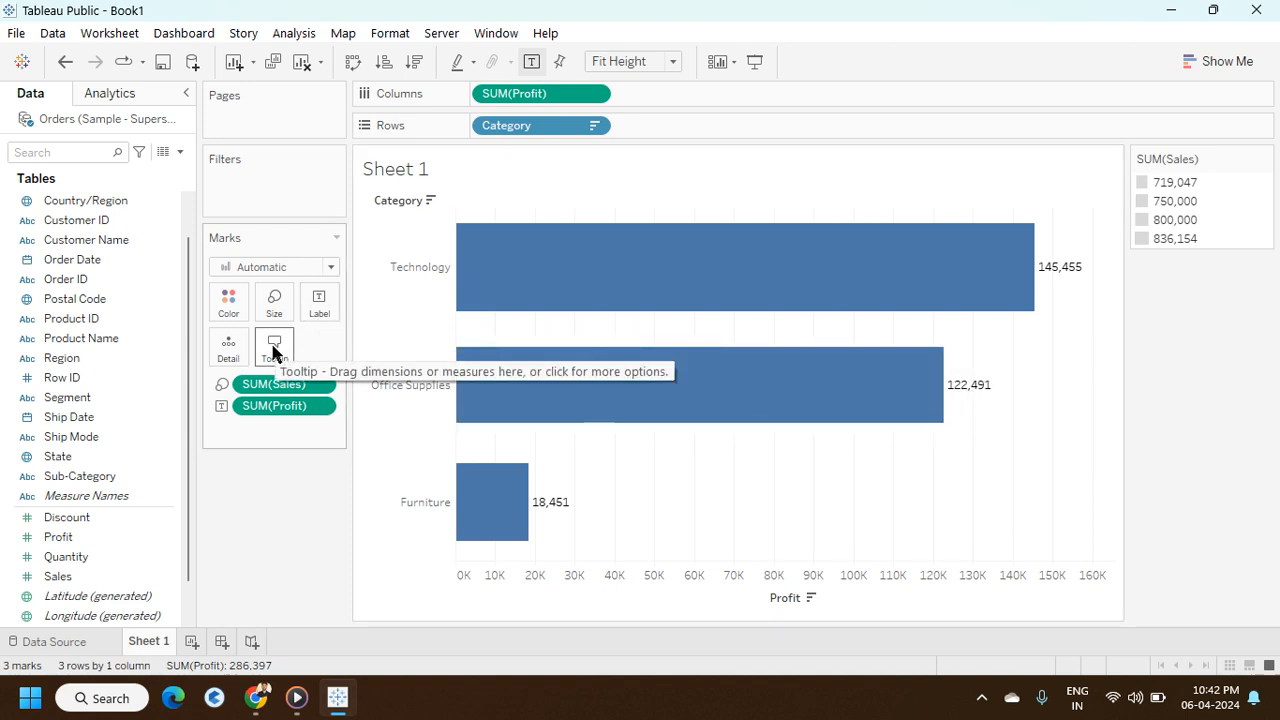
{"action": "mouse_move", "coordinate": [545, 285]}
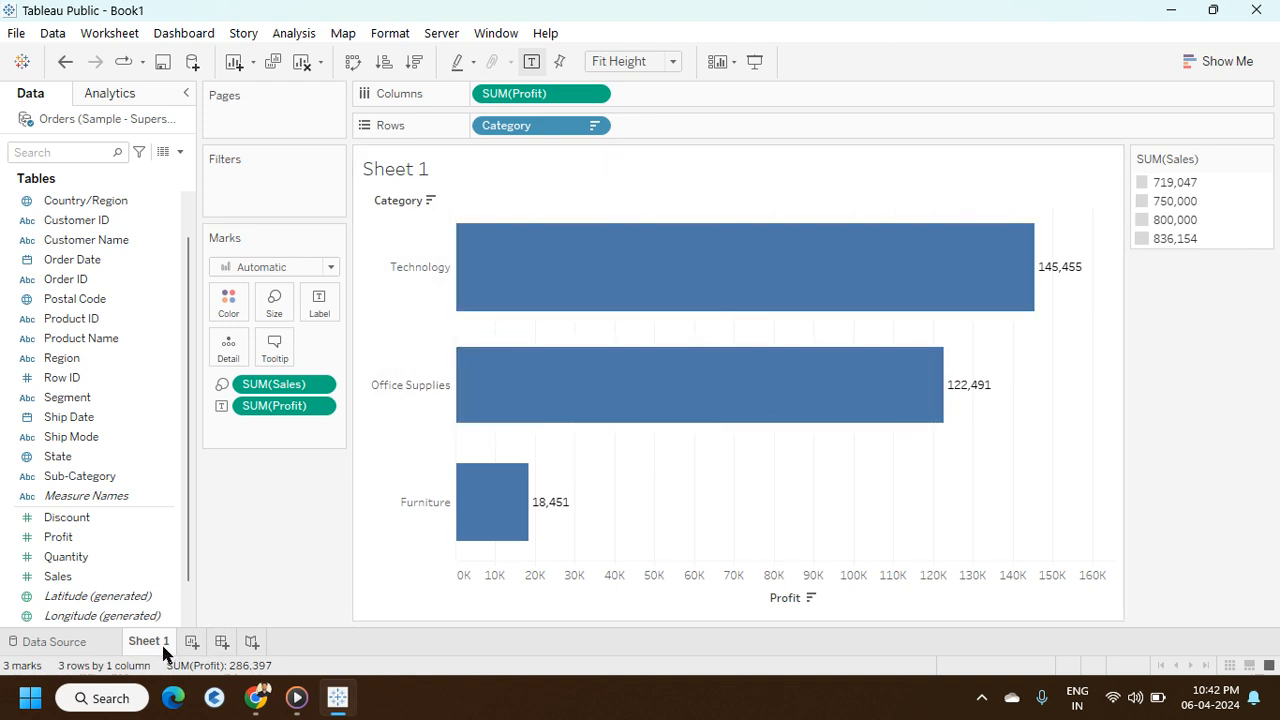
Add two blank worksheets and a new dashboard to the workbook.
{"action": "mouse_move", "coordinate": [166, 647]}
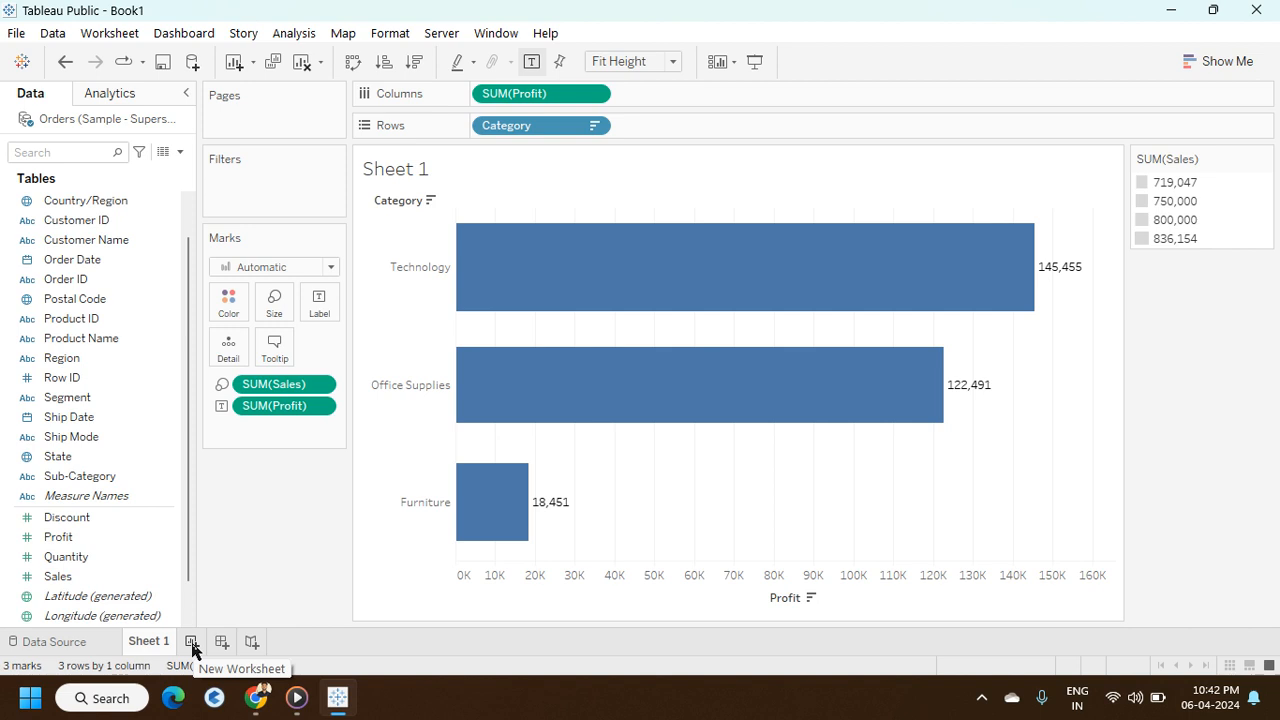
{"action": "left_click", "coordinate": [192, 643]}
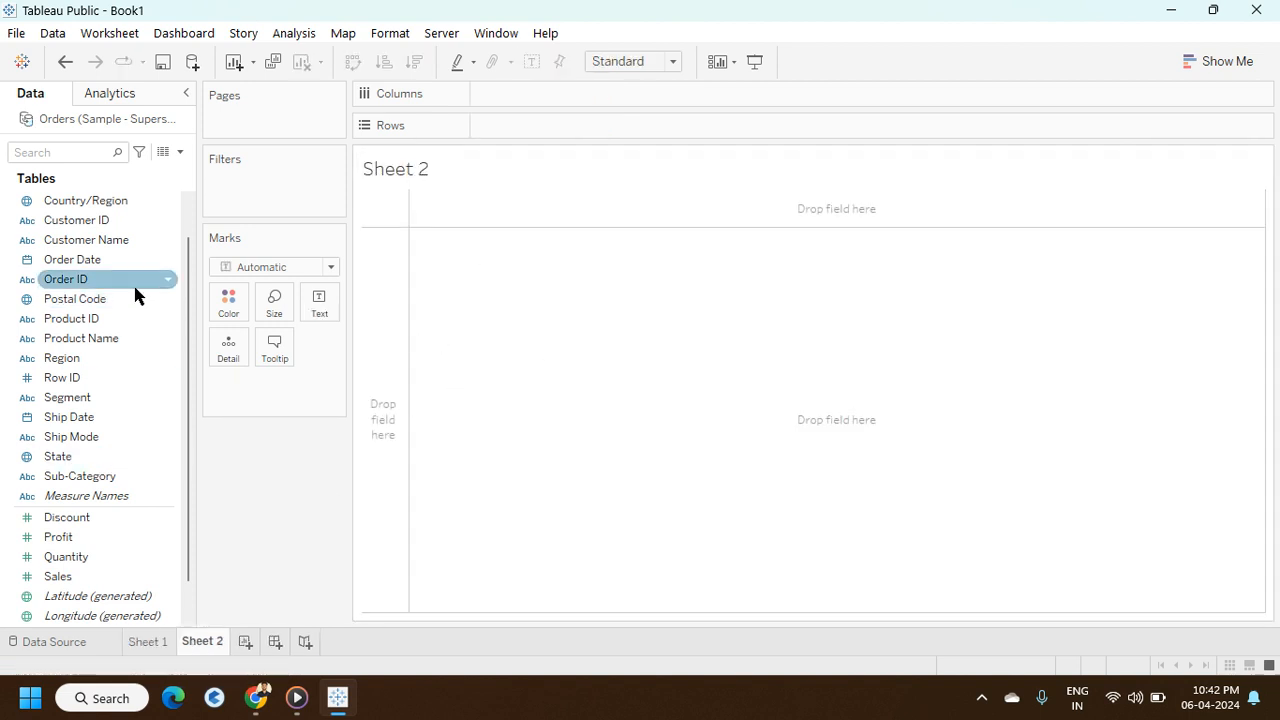
{"action": "scroll", "coordinate": [93, 320], "scroll_direction": "up", "scroll_amount": 1}
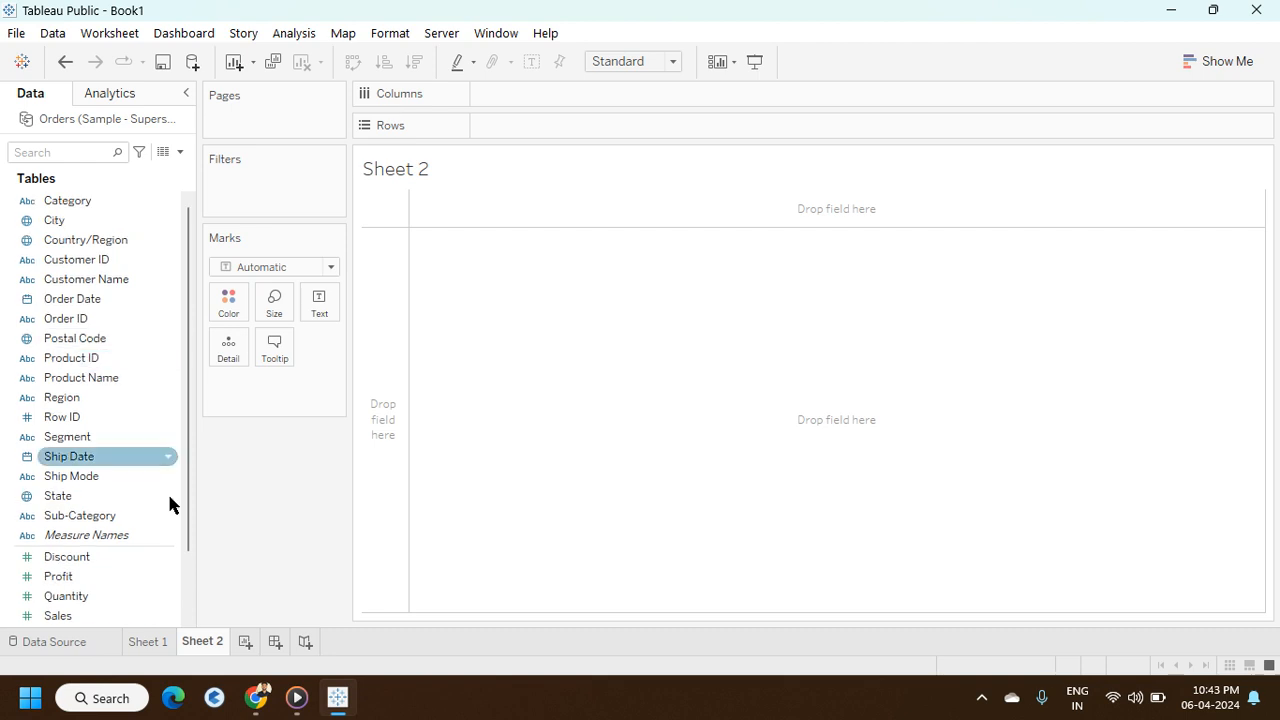
{"action": "left_click", "coordinate": [243, 642]}
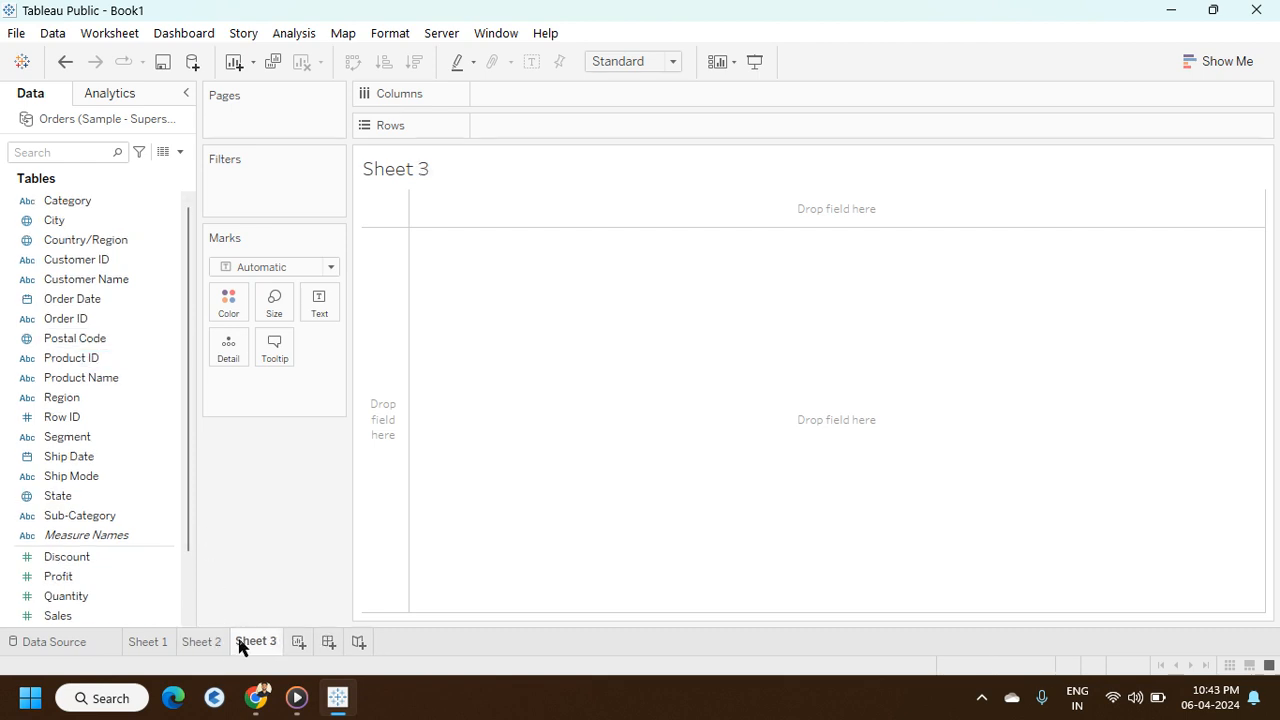
{"action": "left_click", "coordinate": [329, 643]}
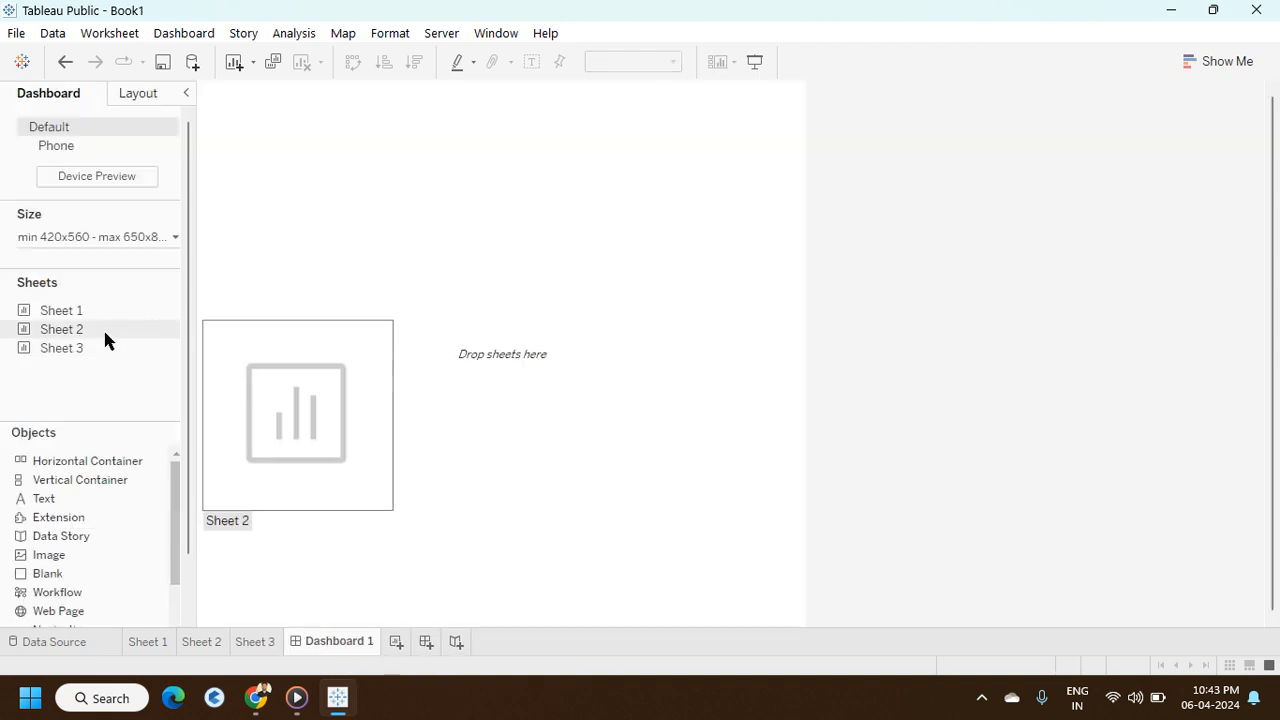
Place Sheet 1 on the dashboard and set the dashboard's maximum width to 1250 px.
{"action": "mouse_move", "coordinate": [57, 330]}
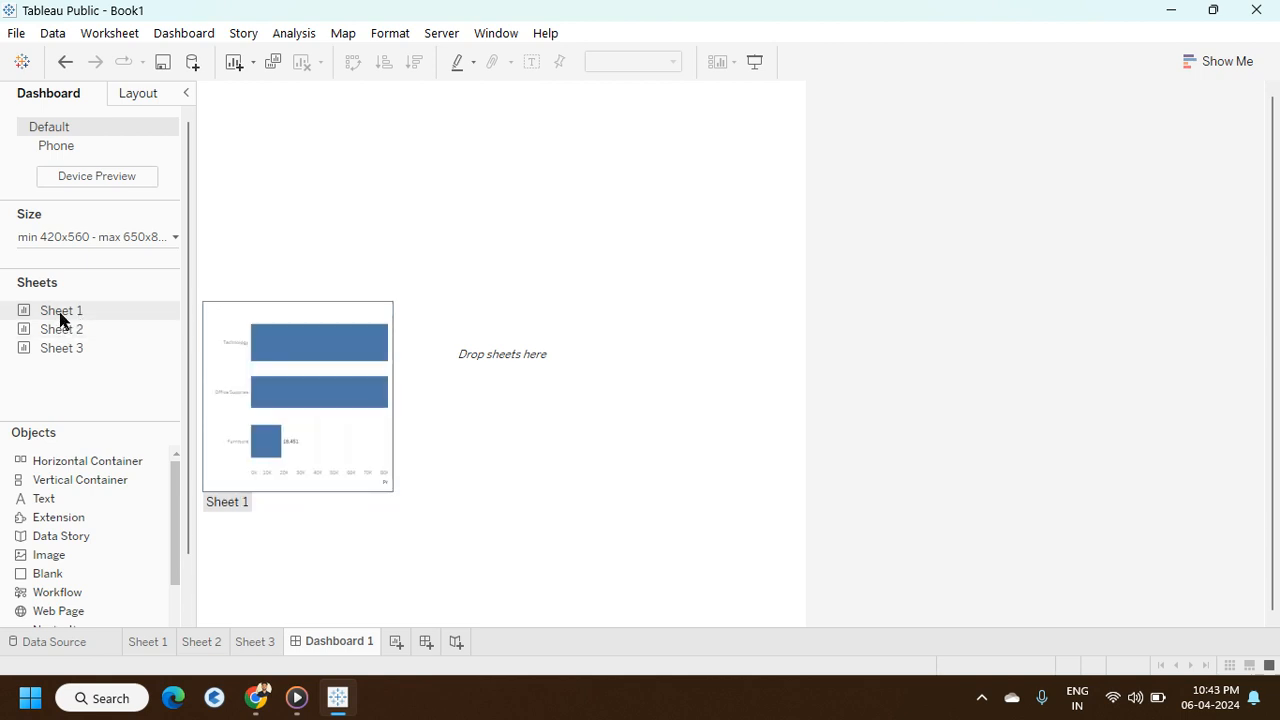
{"action": "left_click_drag", "start_coordinate": [60, 314], "coordinate": [630, 178]}
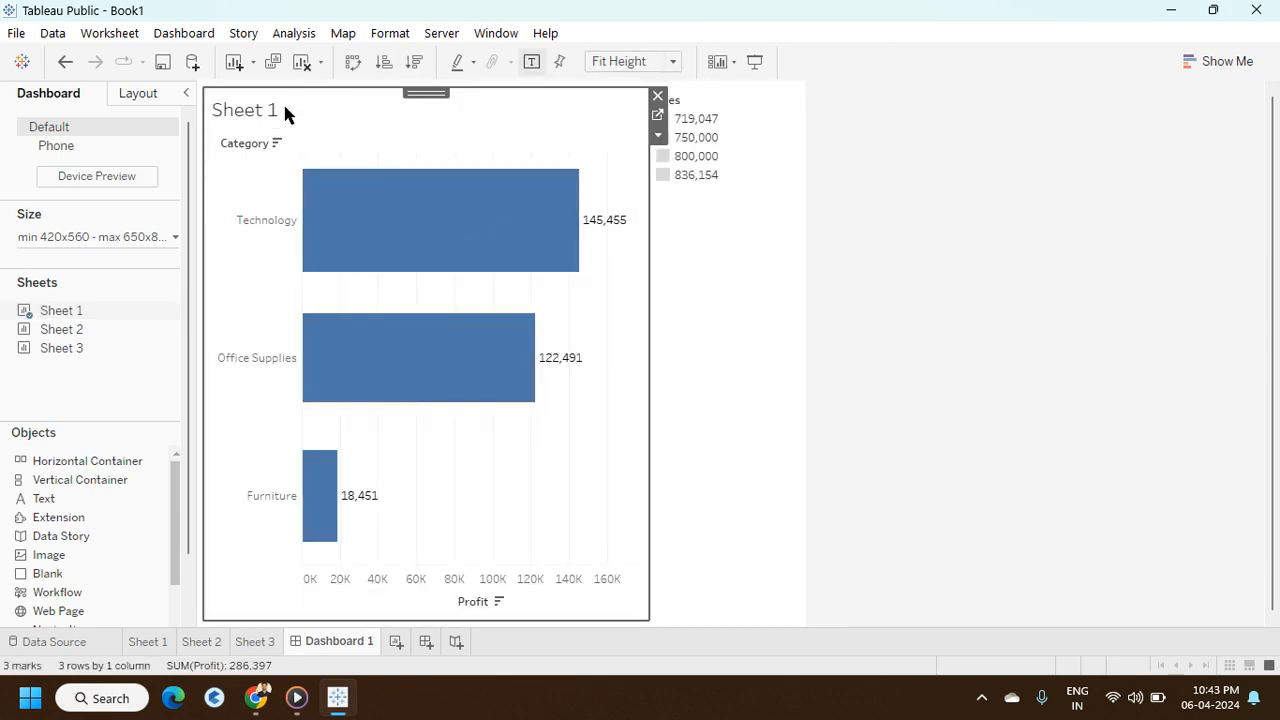
{"action": "left_click", "coordinate": [175, 237]}
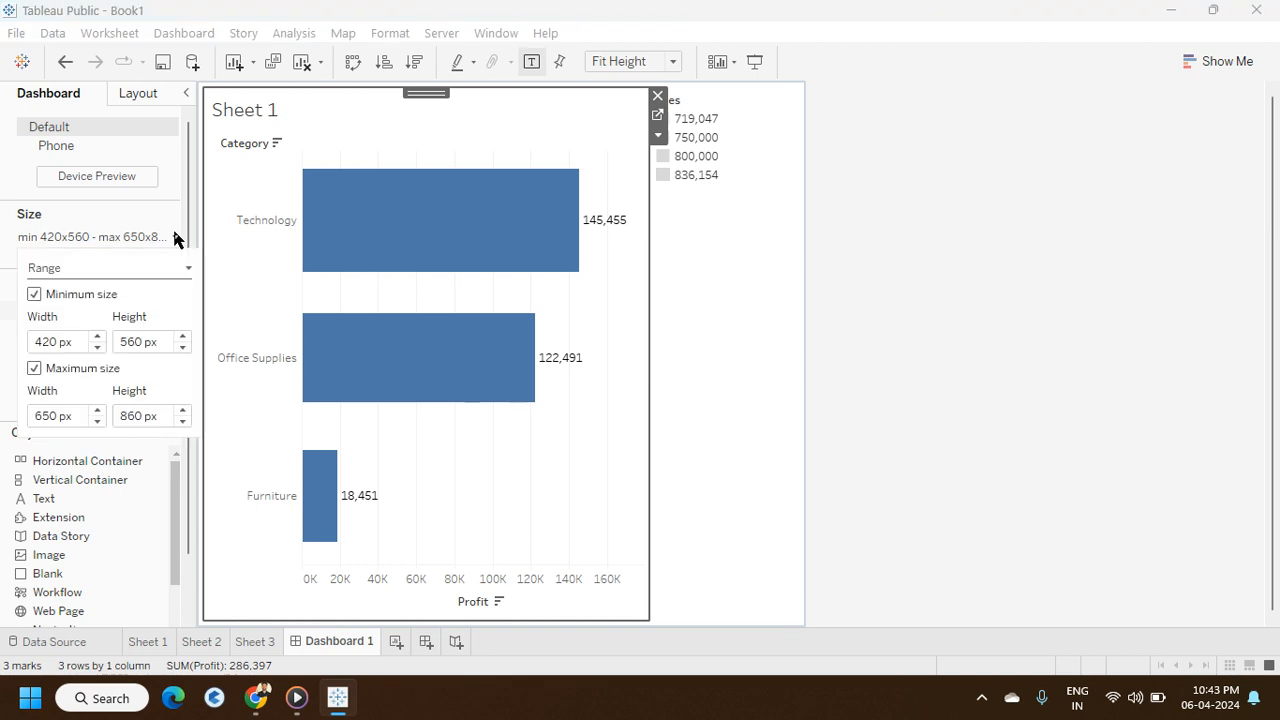
{"action": "left_click", "coordinate": [98, 411]}
{"action": "left_click", "coordinate": [97, 410]}
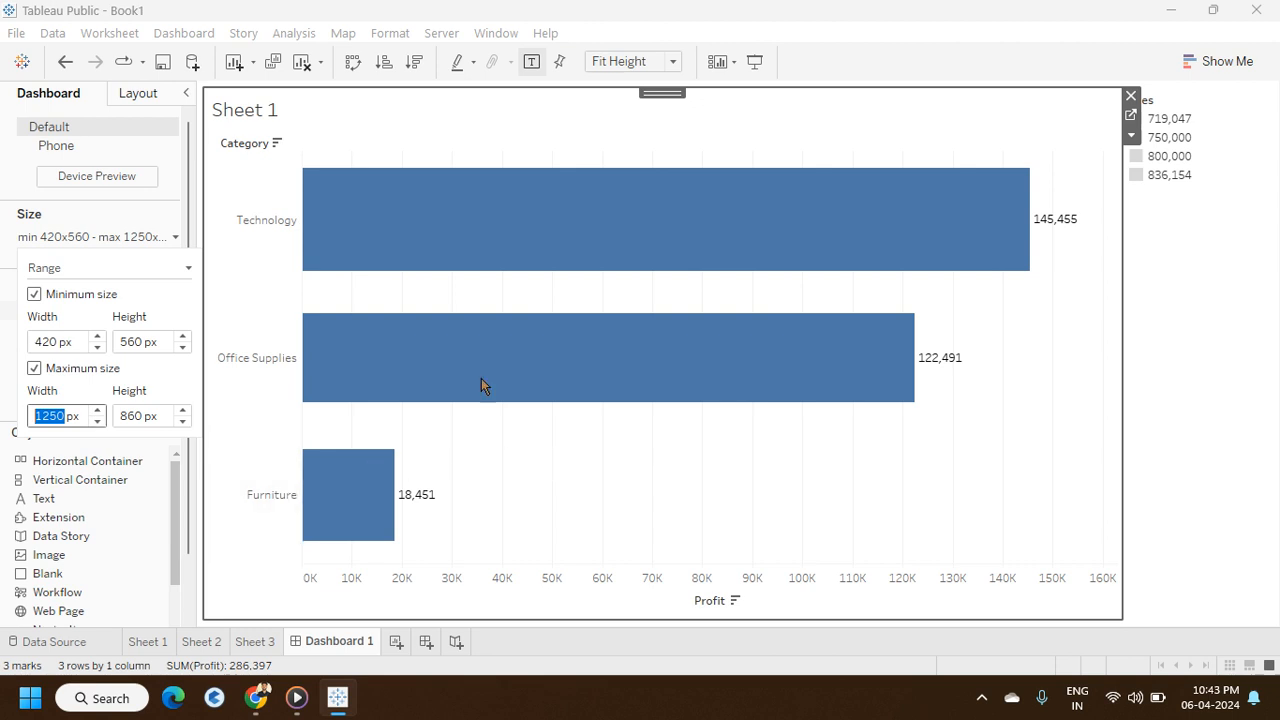
{"action": "left_click", "coordinate": [336, 132]}
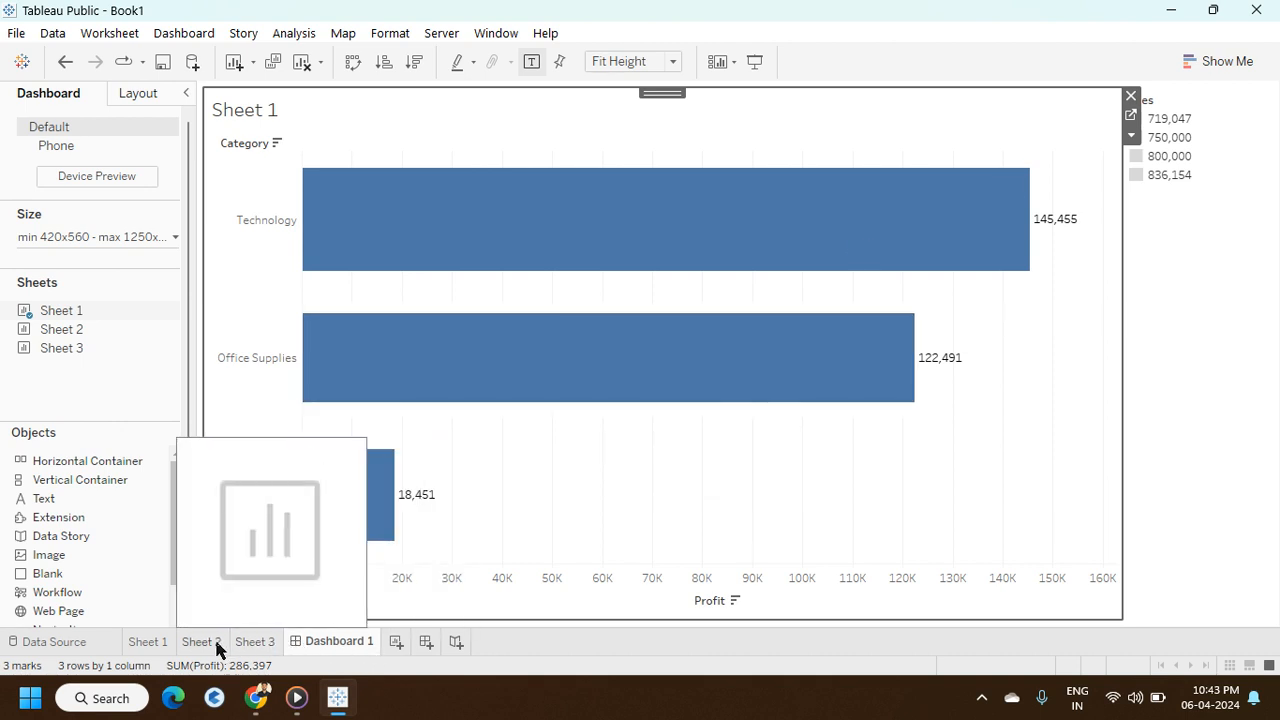
Add a new blank story to the workbook after the dashboard.
{"action": "mouse_move", "coordinate": [352, 650]}
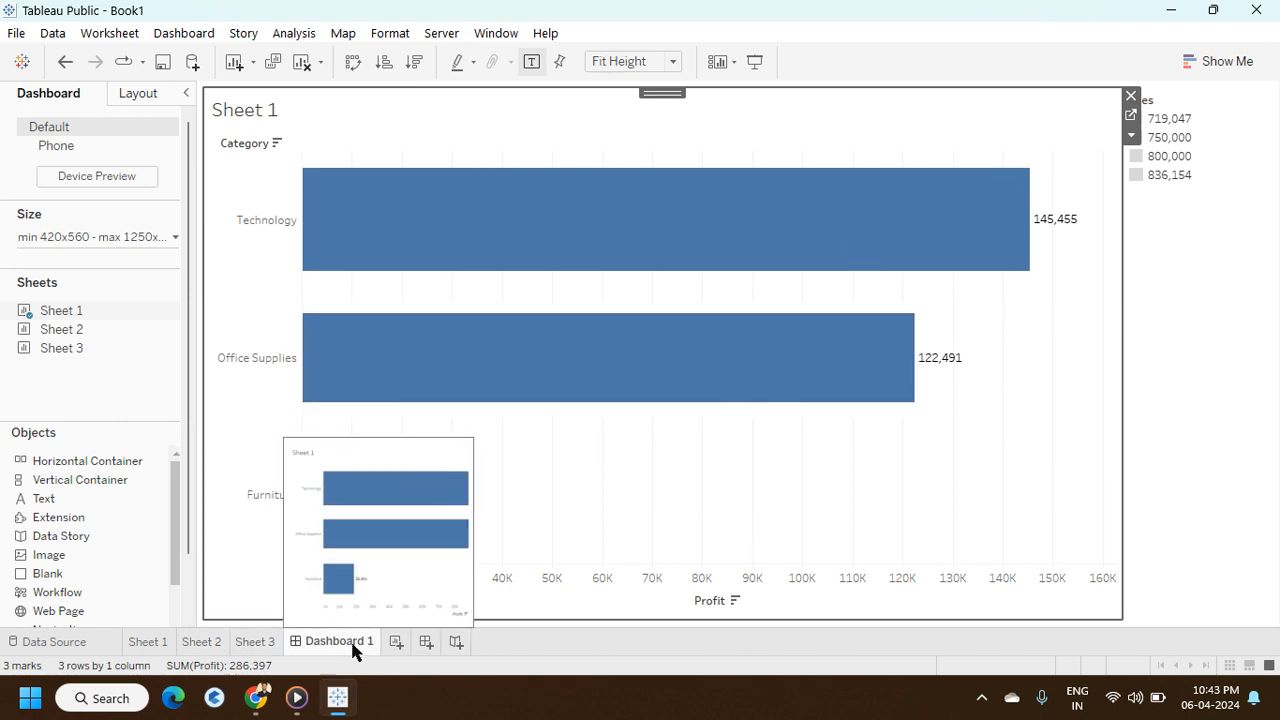
{"action": "left_click", "coordinate": [456, 645]}
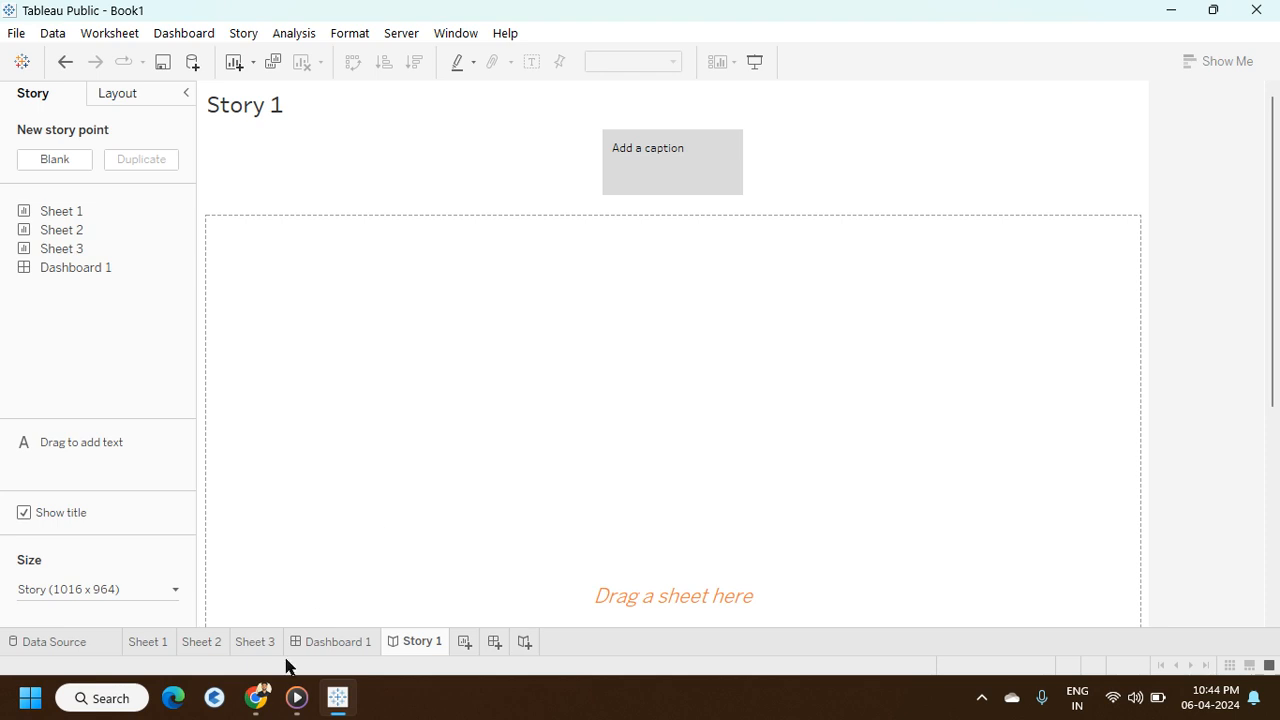
Review the Sheet 1 chart, the dashboard and the blank Sheet 3 and Sheet 2 to compare the workbook's parts.
{"action": "left_click", "coordinate": [141, 651]}
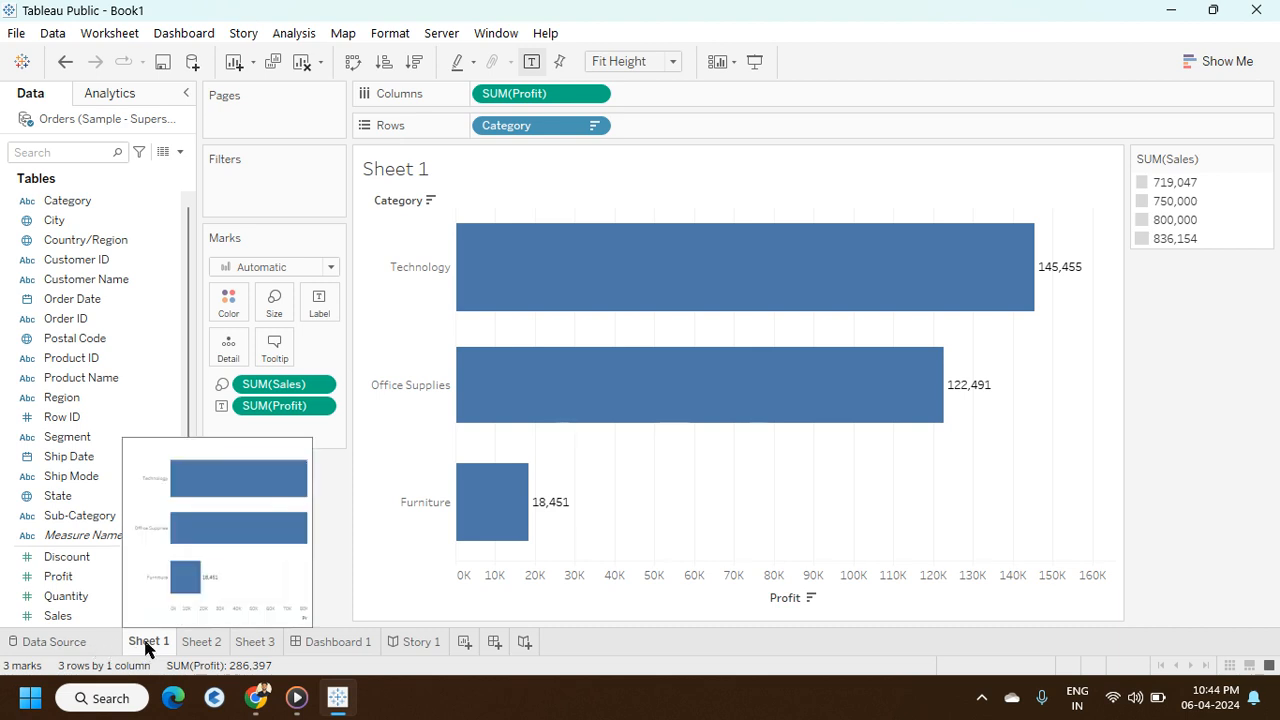
{"action": "mouse_move", "coordinate": [200, 637]}
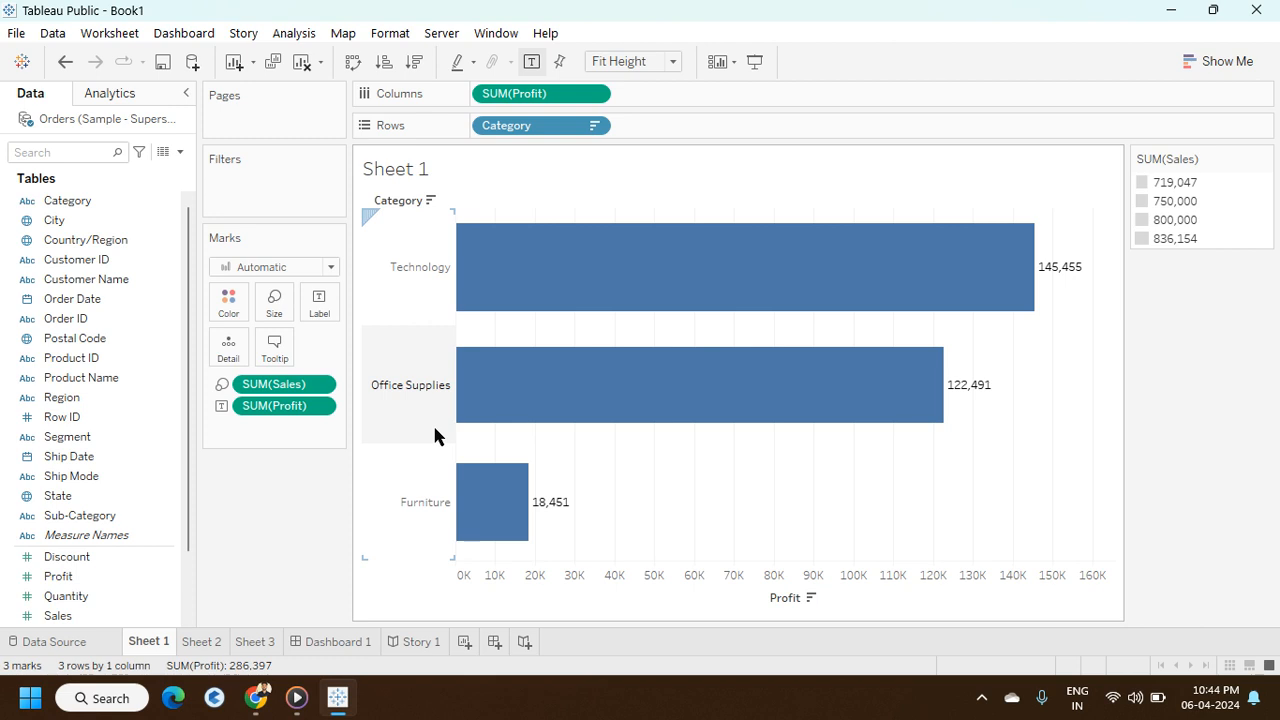
{"action": "mouse_move", "coordinate": [480, 322]}
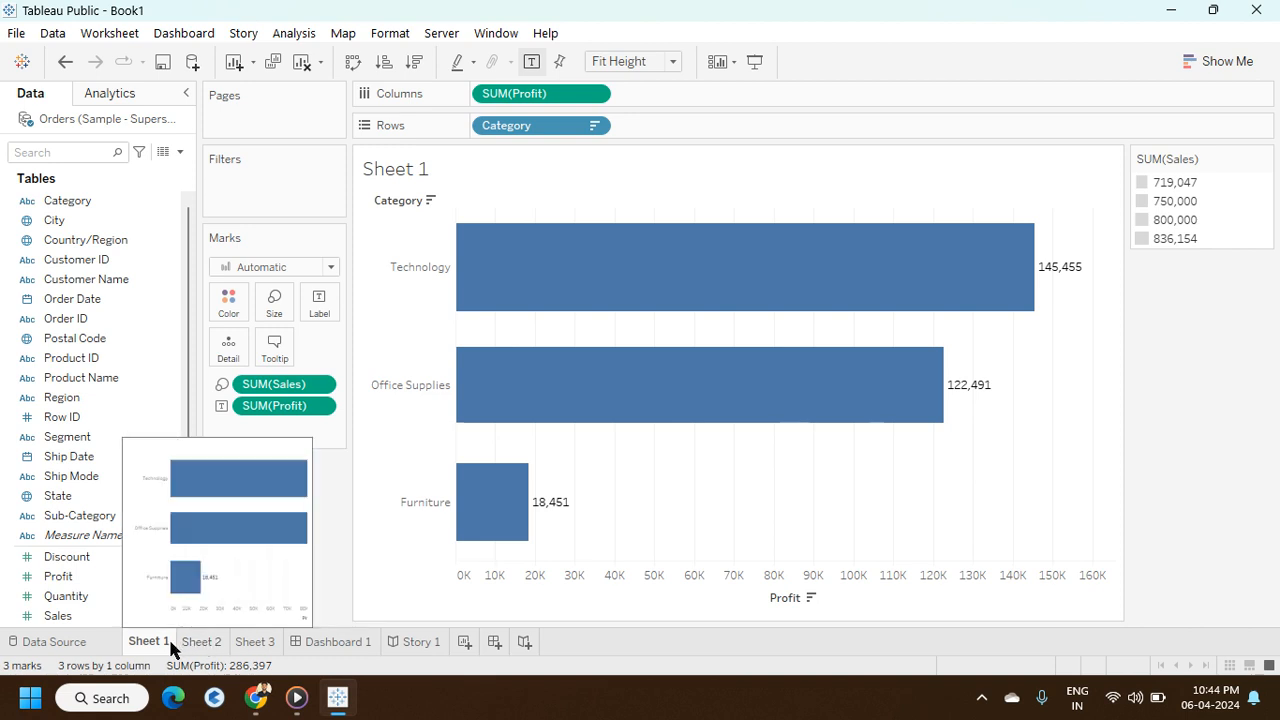
{"action": "mouse_move", "coordinate": [291, 646]}
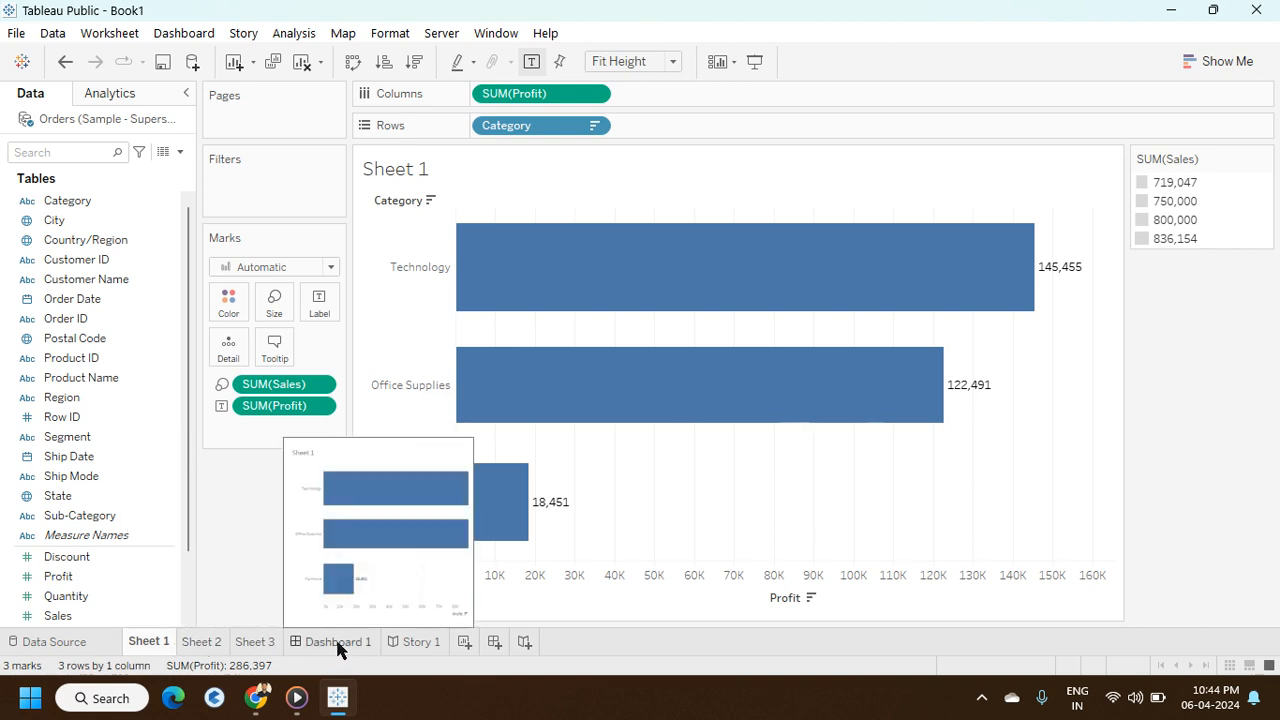
{"action": "left_click", "coordinate": [337, 645]}
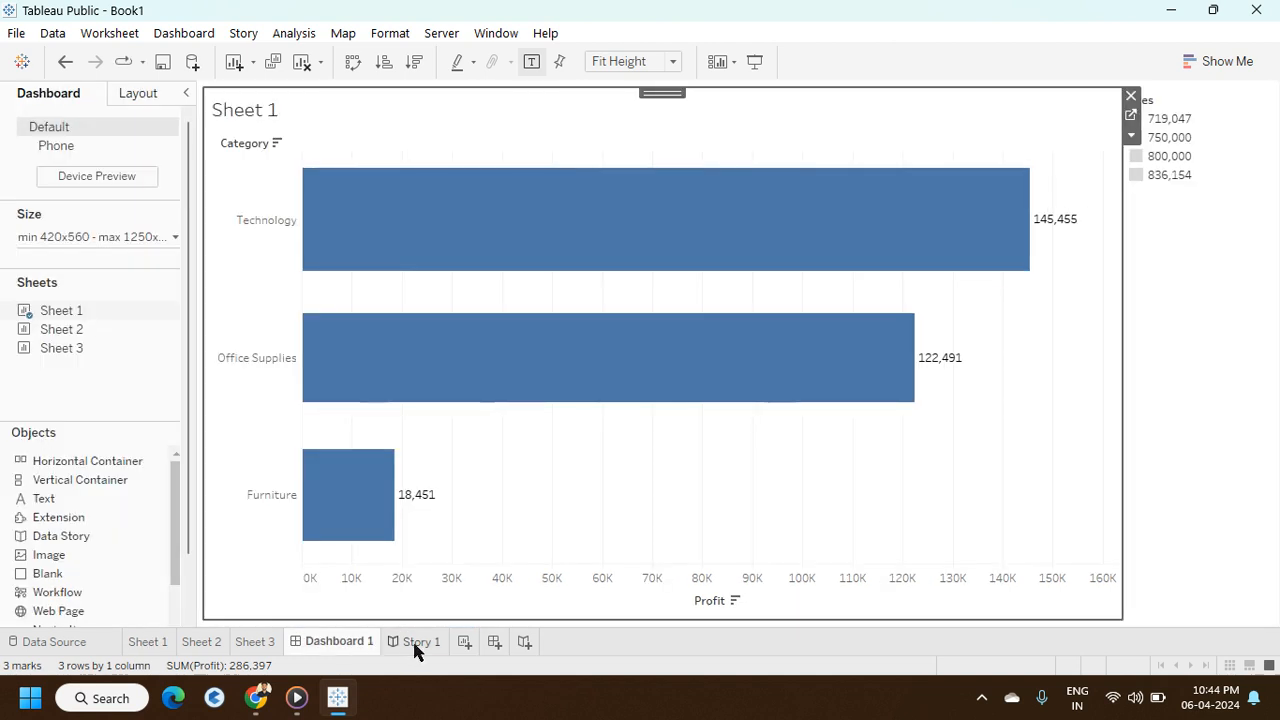
{"action": "left_click", "coordinate": [255, 645]}
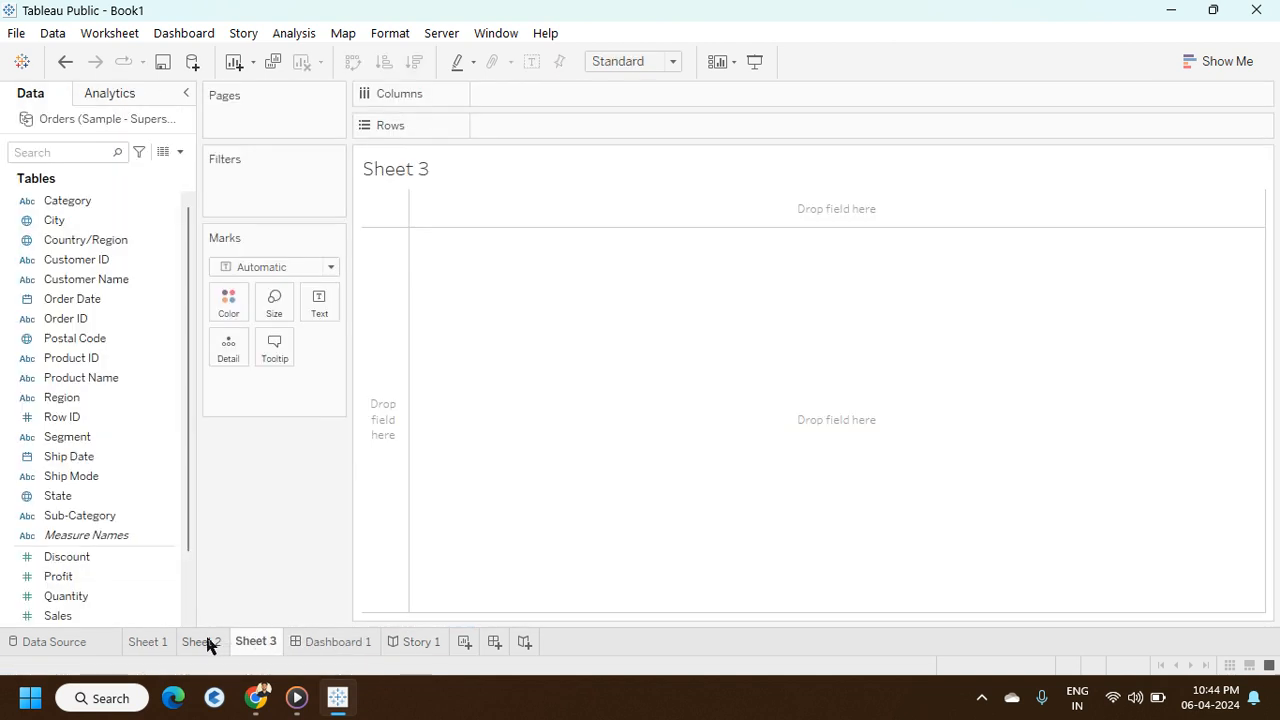
{"action": "left_click", "coordinate": [205, 645]}
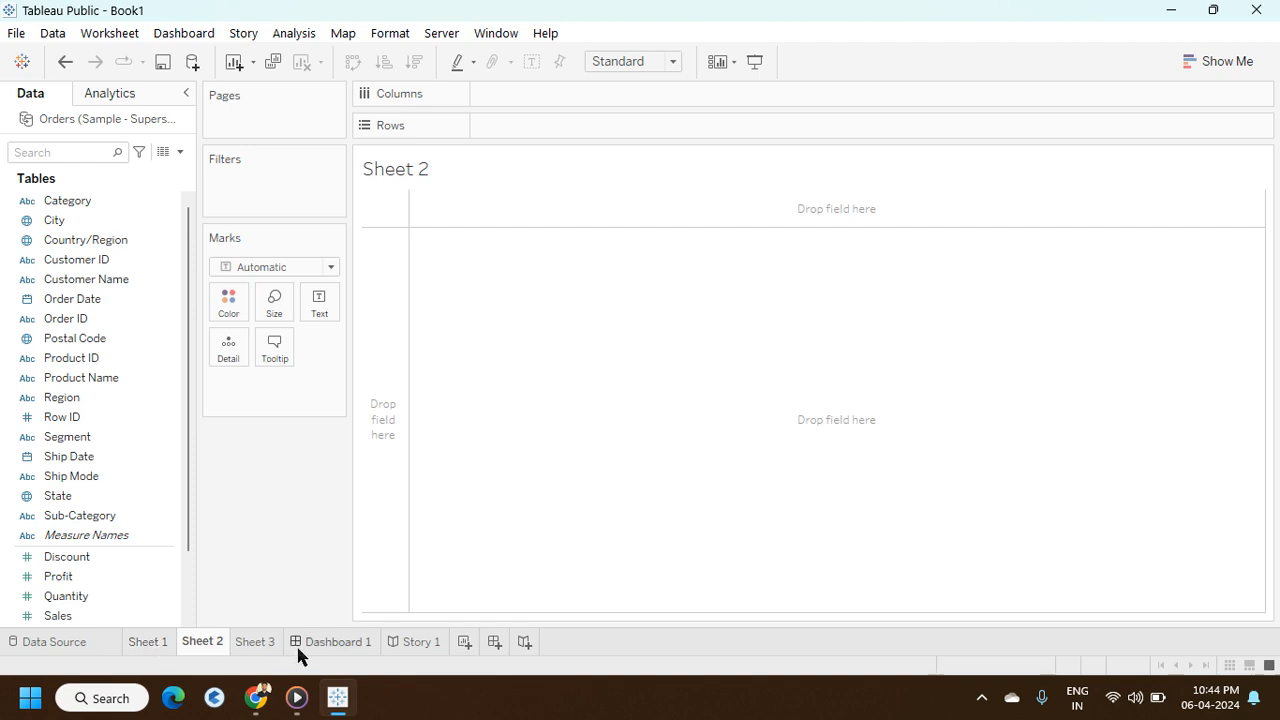
{"action": "mouse_move", "coordinate": [321, 641]}
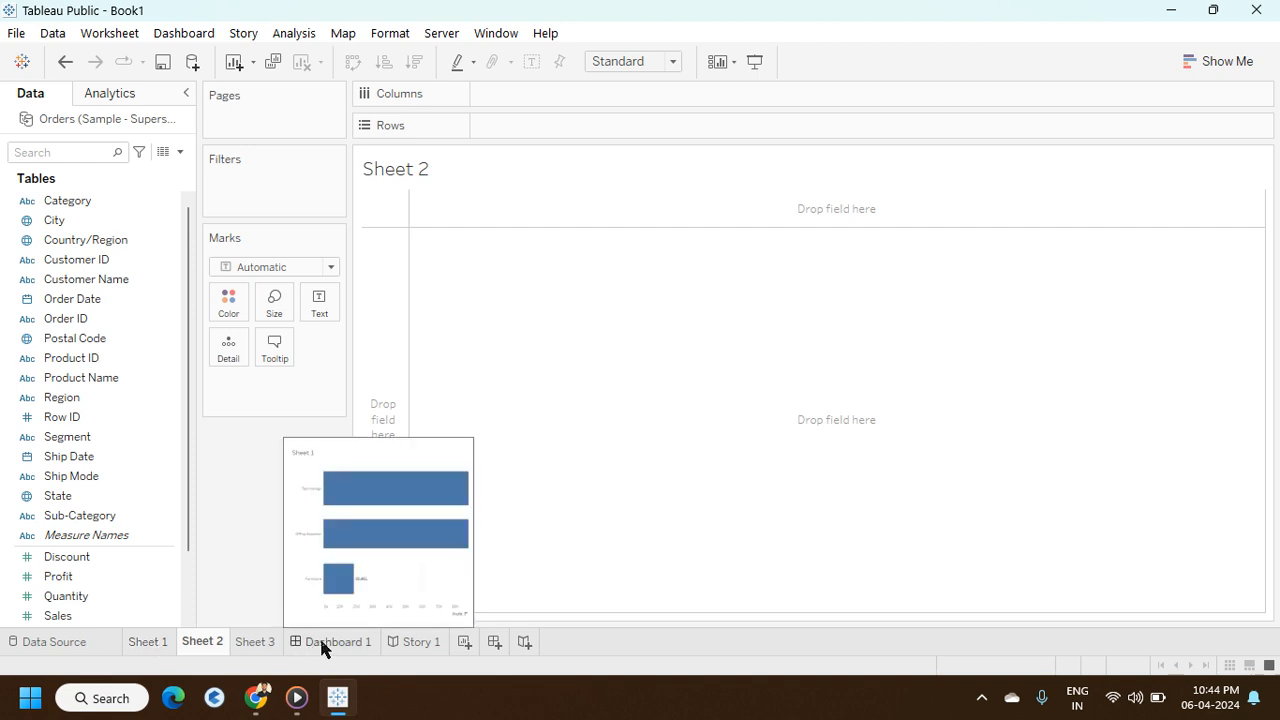